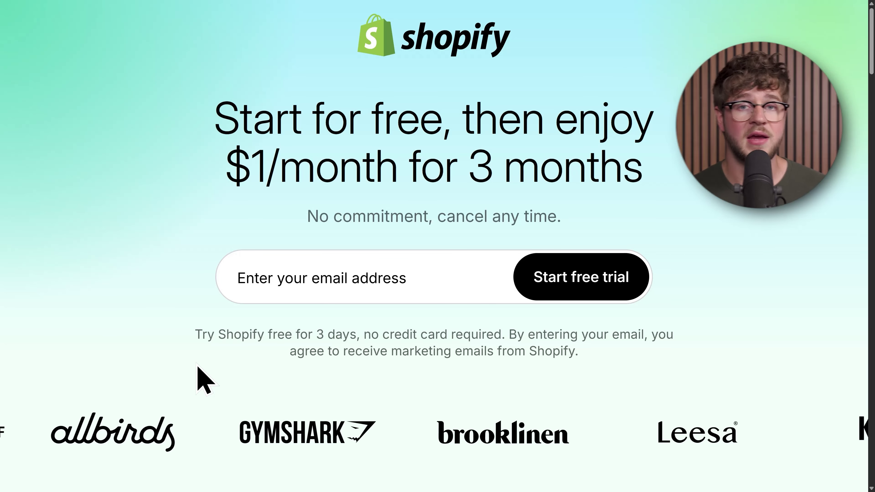
# Sign up for the Shopify free trial with the saved e-mail address and create the account
pyautogui.click(296, 293)
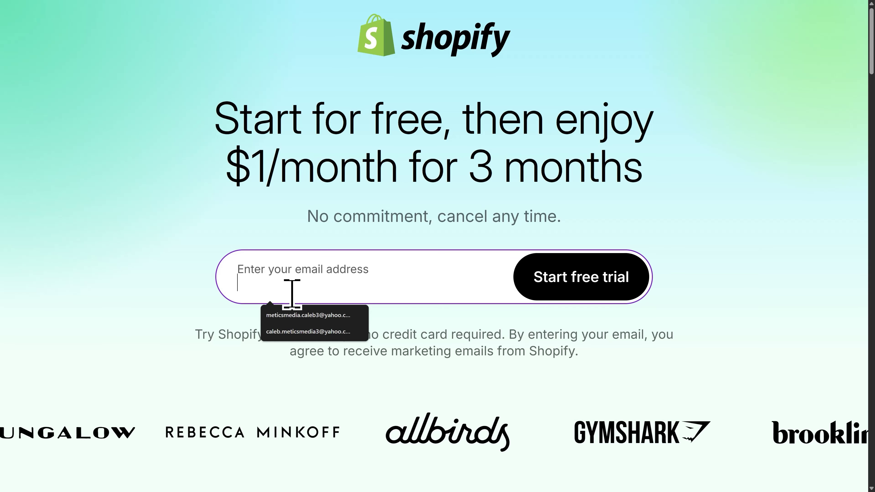
pyautogui.press('Down')
pyautogui.press('Return')
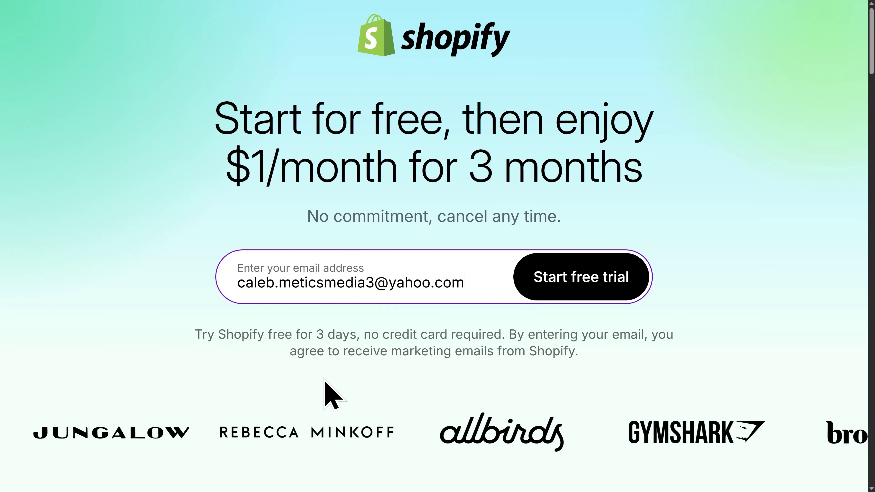
pyautogui.click(572, 291)
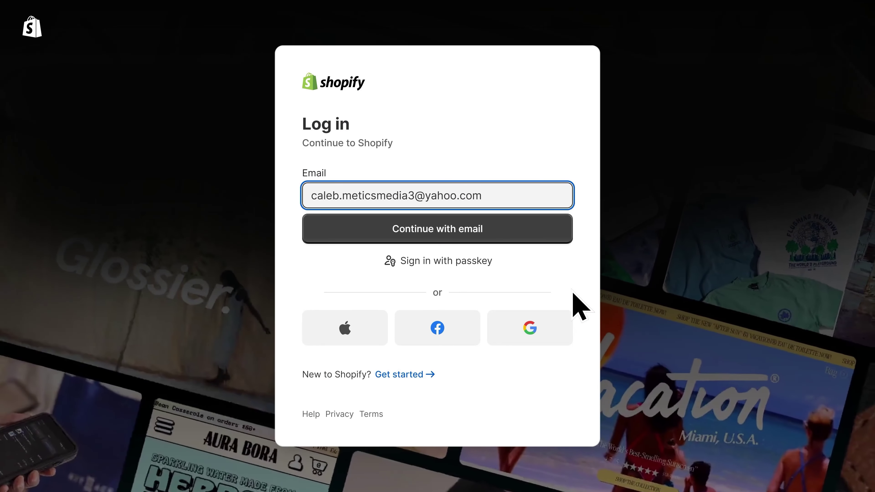
pyautogui.click(431, 237)
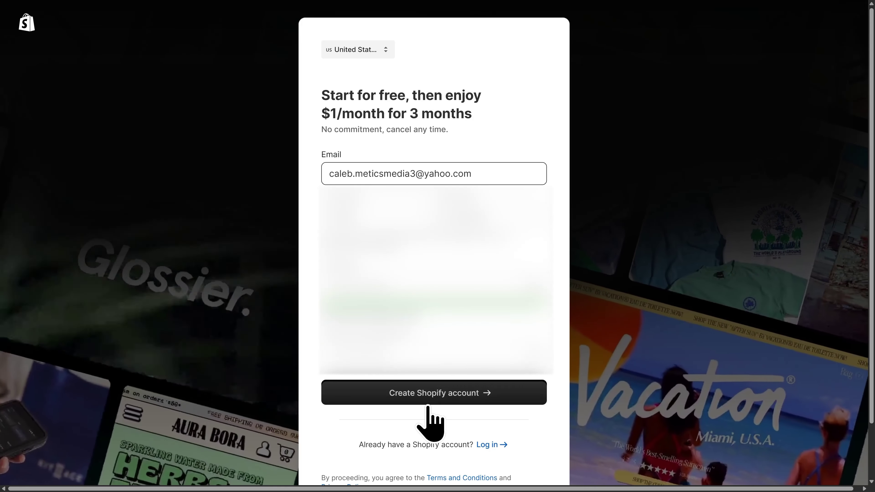
pyautogui.click(428, 404)
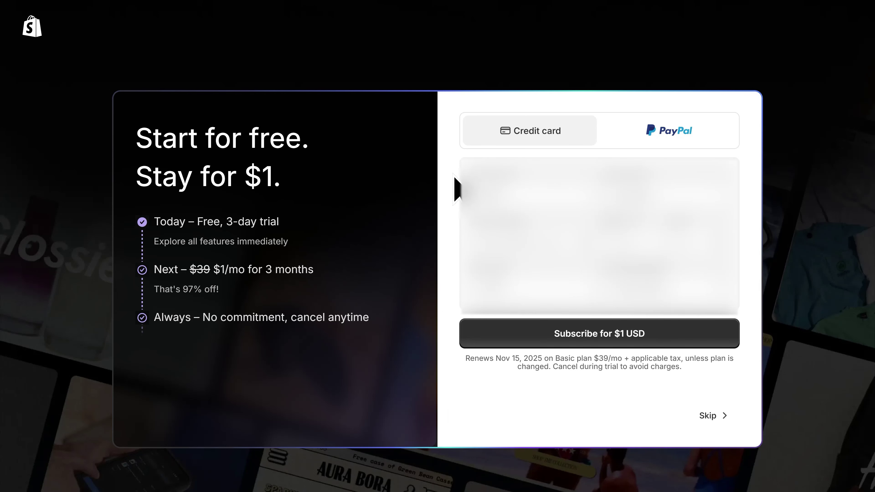
# Subscribe to the $1 offer on the Basic plan, leaving the business address for later and skipping the customized setup
pyautogui.click(605, 347)
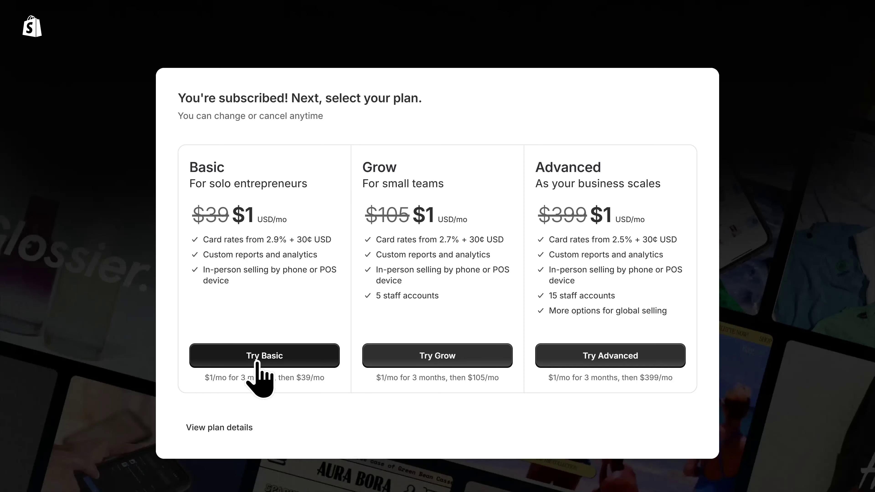
pyautogui.click(257, 362)
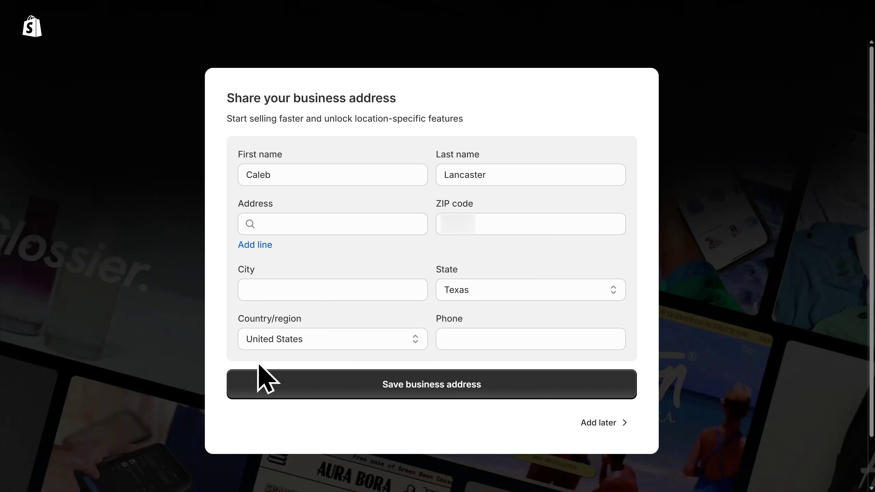
pyautogui.click(598, 425)
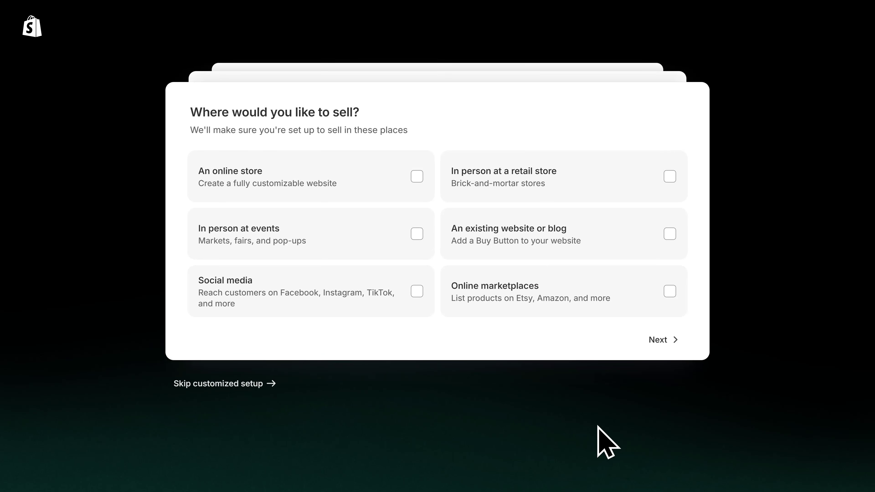
pyautogui.click(226, 388)
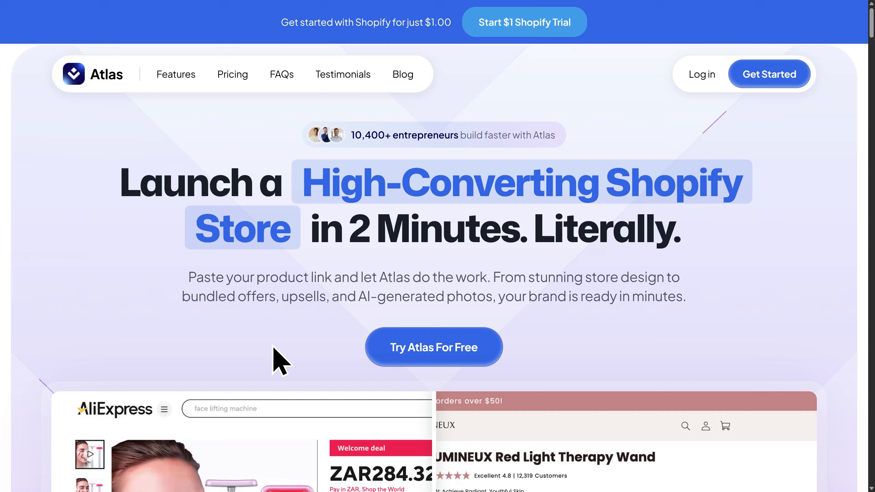
# Install Atlas: AI Store Builder from the Shopify App Store through the Atlas website and pin it in the admin
pyautogui.click(420, 360)
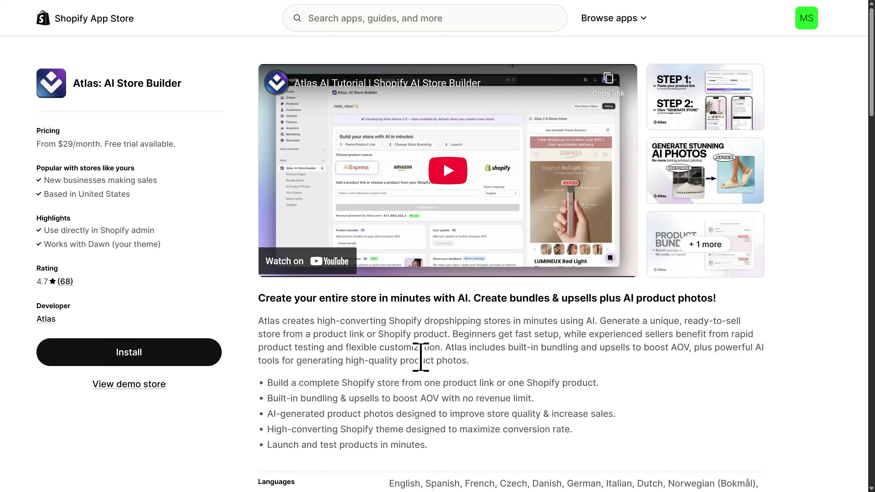
pyautogui.click(129, 362)
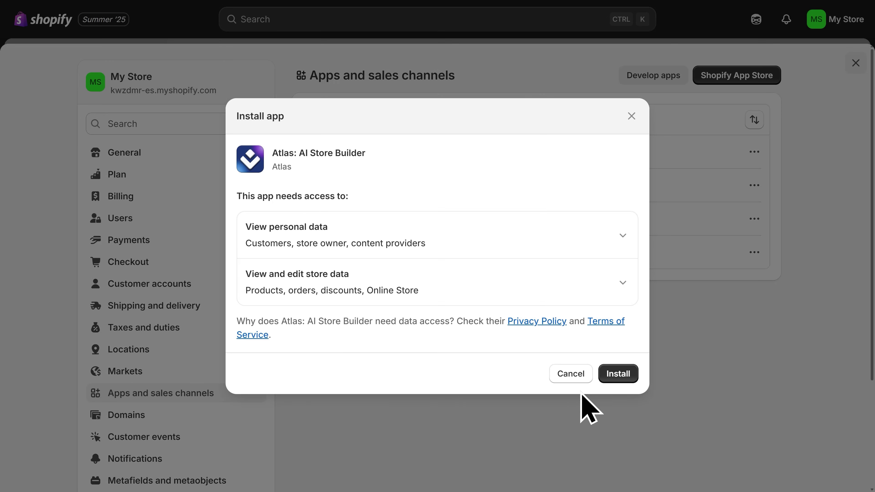
pyautogui.click(614, 377)
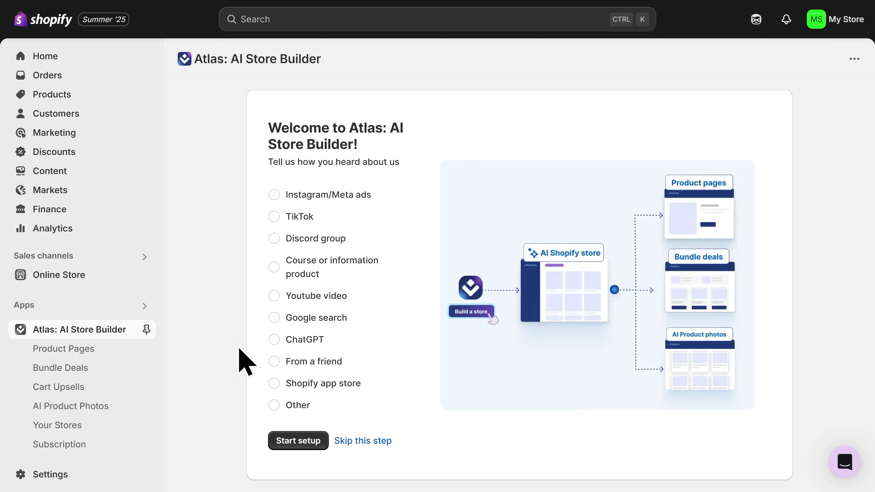
pyautogui.click(146, 329)
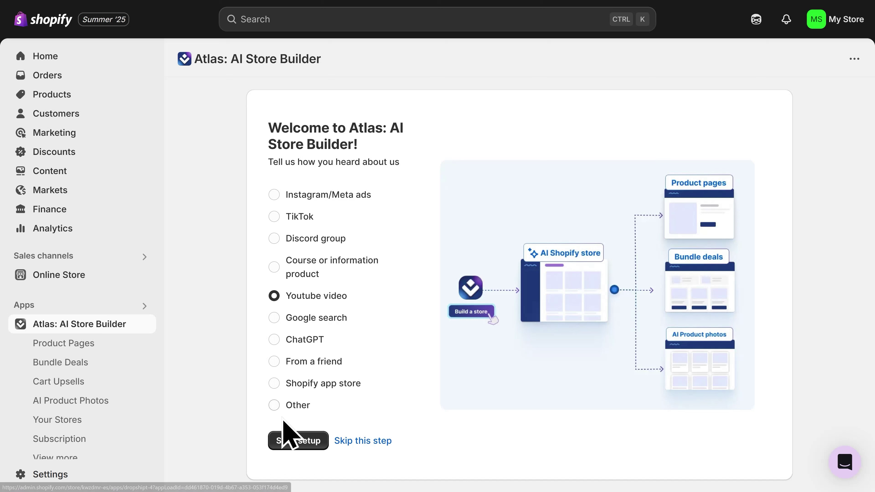
# Start the Atlas setup with Youtube video as the referral source and proceed with the Generate store option
pyautogui.click(298, 441)
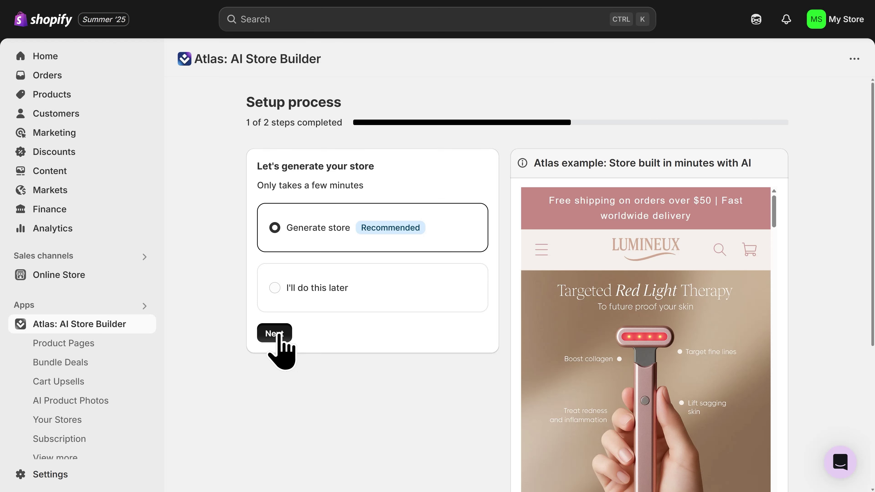
pyautogui.click(280, 336)
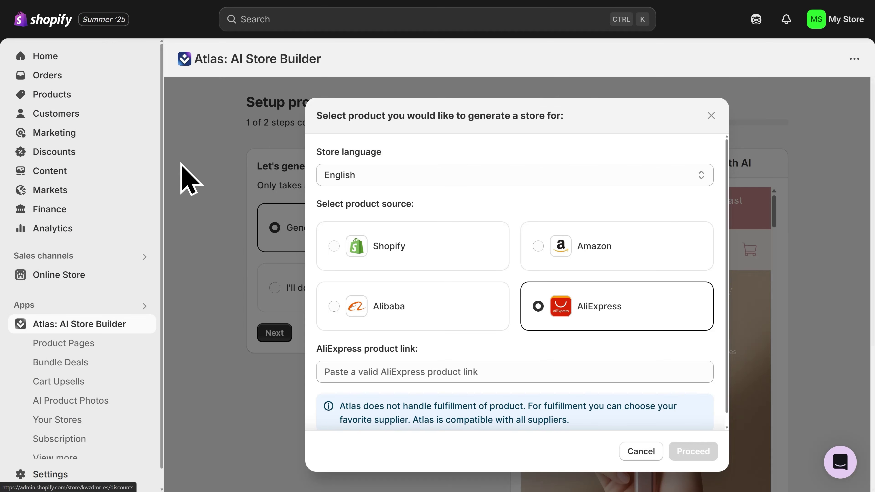
pyautogui.click(415, 244)
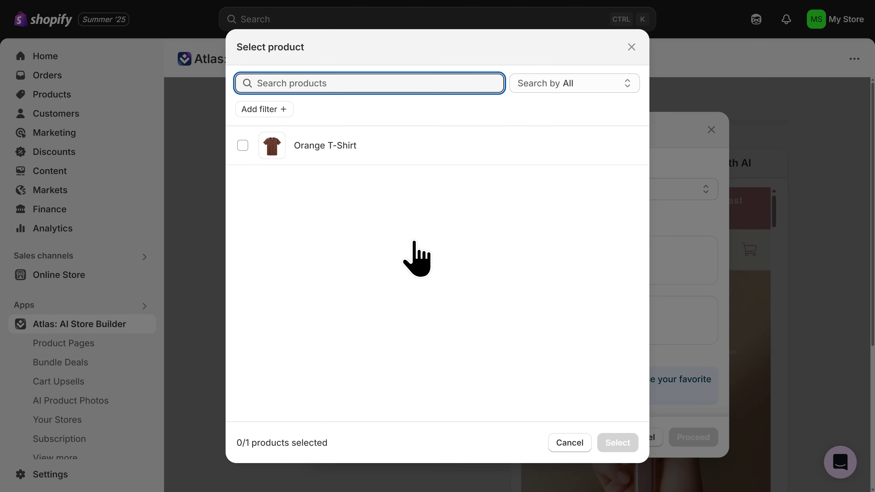
pyautogui.click(243, 146)
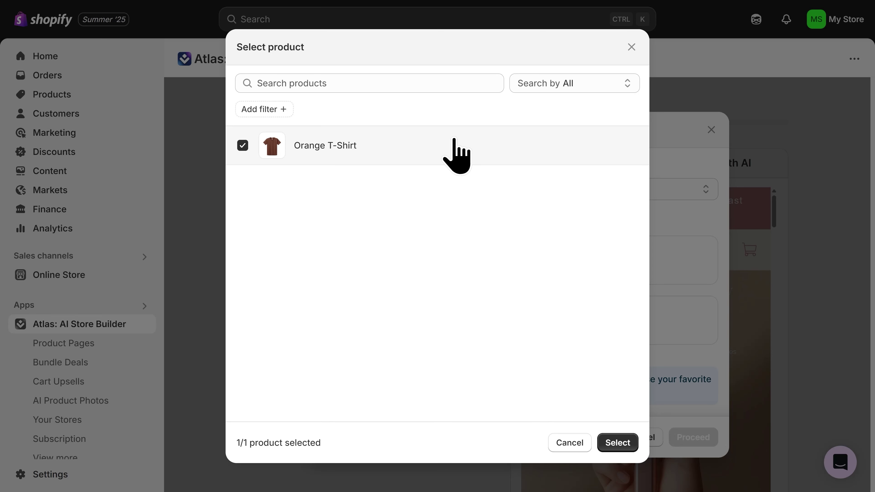
pyautogui.click(637, 52)
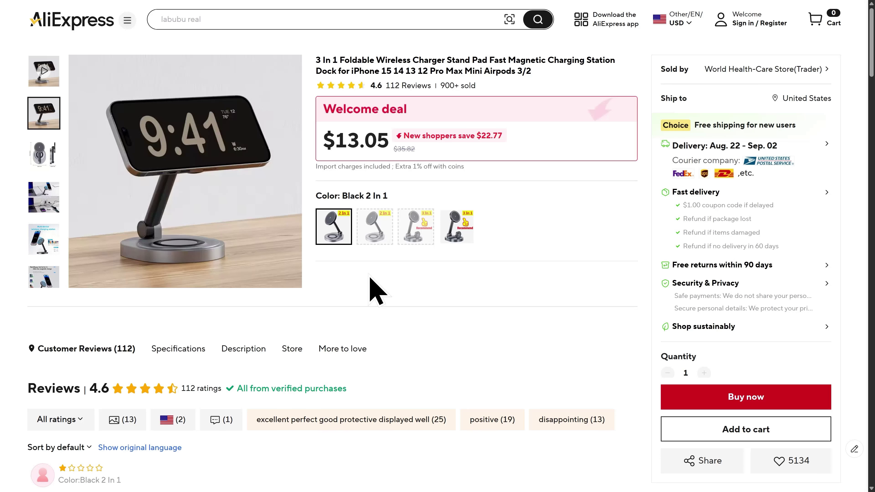
# Copy the web address of the AliExpress 3 In 1 Foldable Wireless Charger Stand product and return to the Atlas store builder
pyautogui.press('F11')
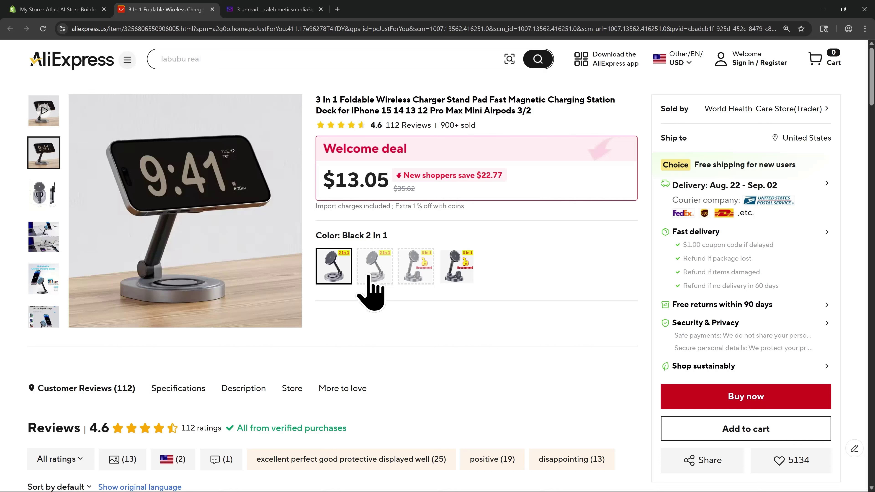
pyautogui.click(234, 28)
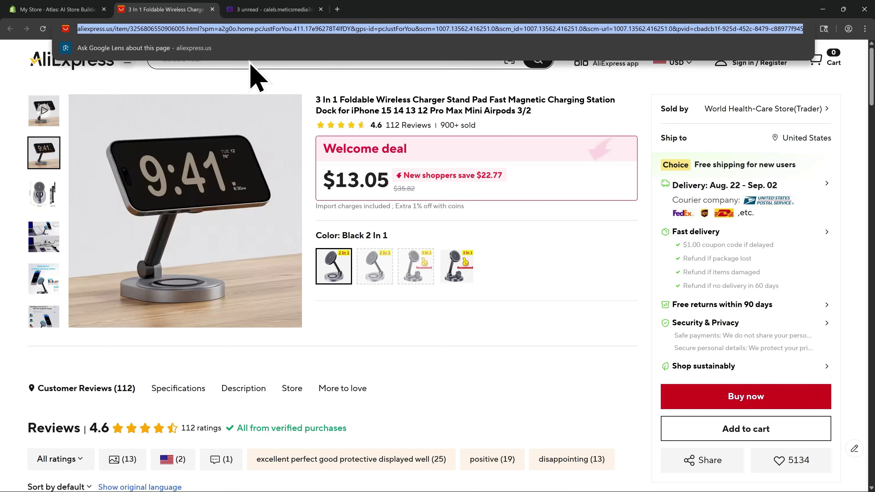
pyautogui.click(77, 8)
pyautogui.press('F11')
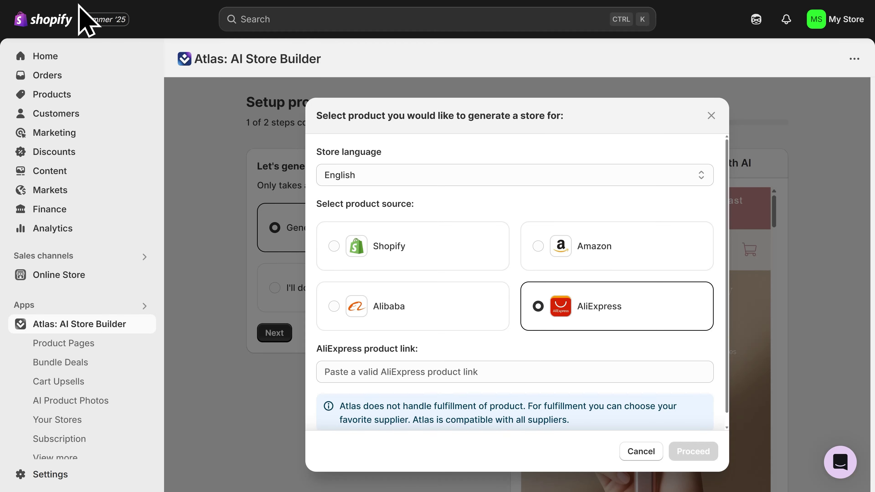
# Submit the copied AliExpress product link with English as store language and continue with all six product images selected
pyautogui.click(383, 370)
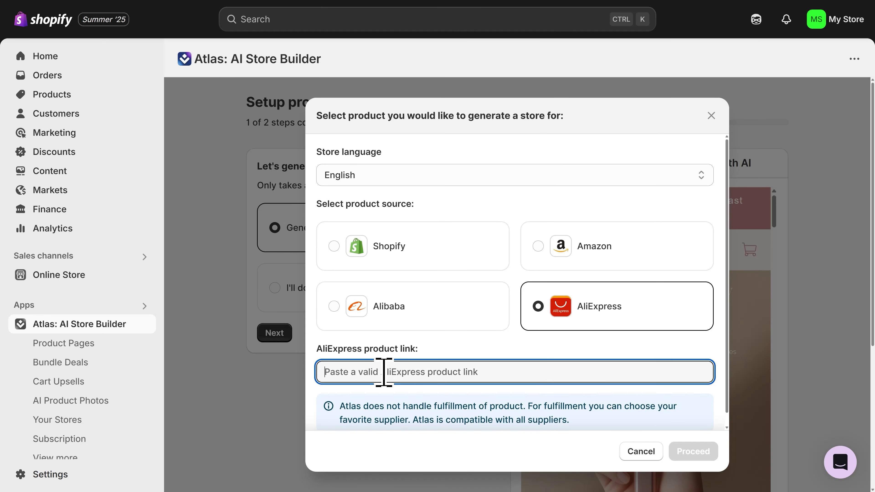
pyautogui.hotkey('ctrl', 'v')
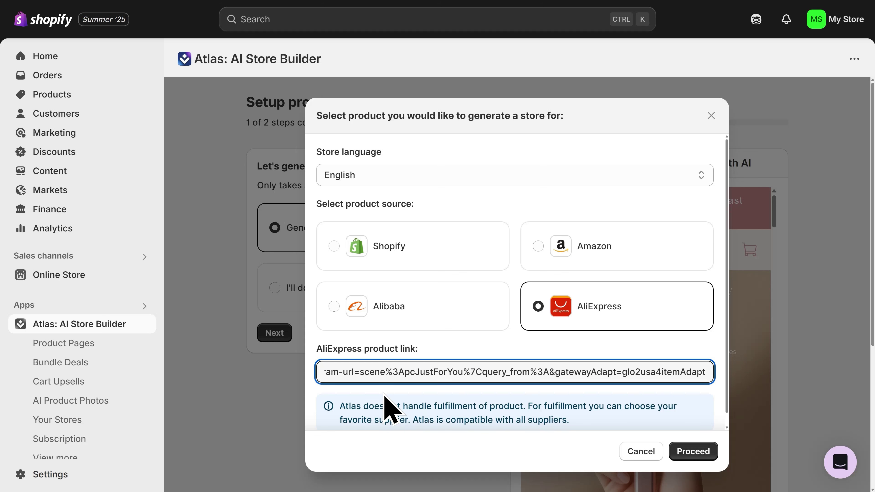
pyautogui.click(690, 451)
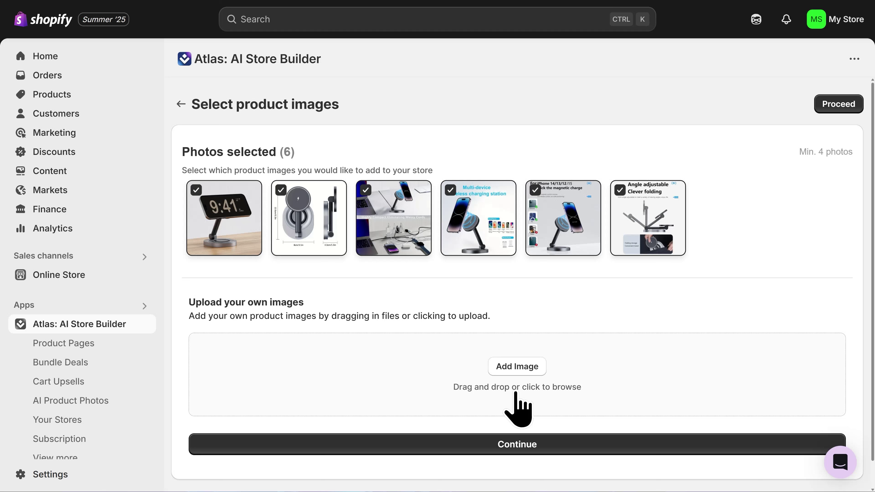
pyautogui.click(518, 447)
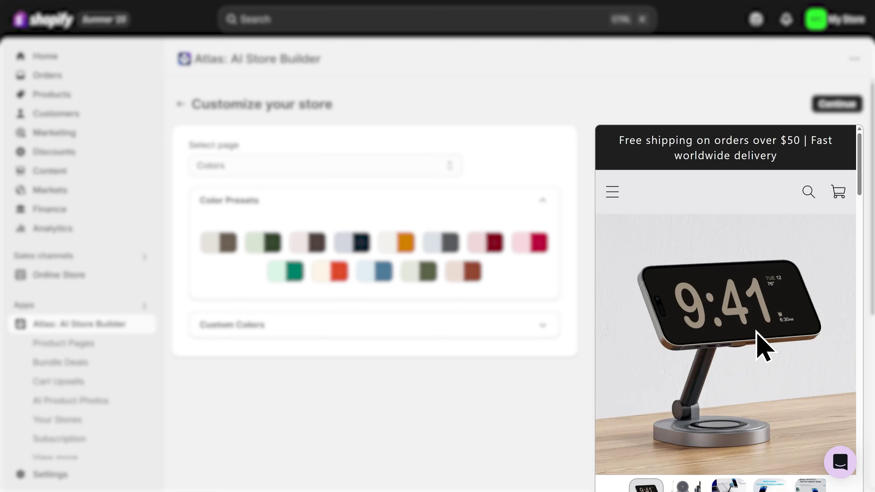
# Examine the generated product page preview, including its title, pricing, benefits, description section, review placeholder and feature sections
pyautogui.scroll(-7, 756, 330)
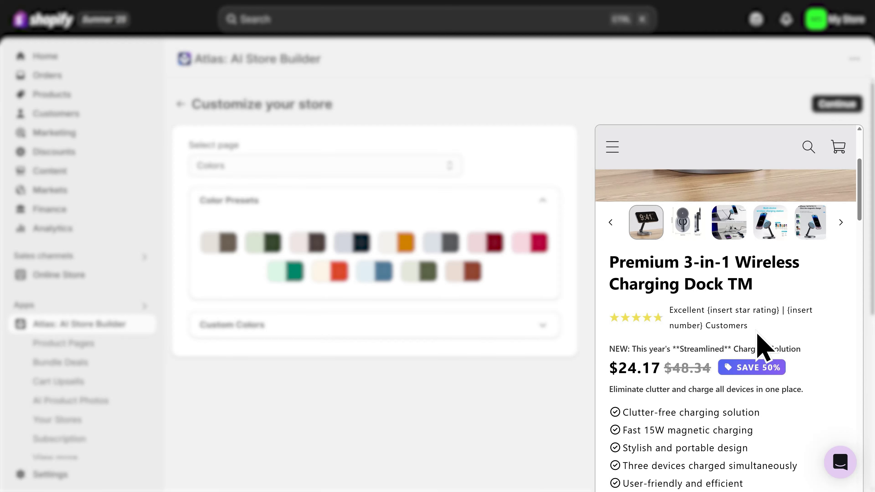
pyautogui.scroll(-3, 758, 334)
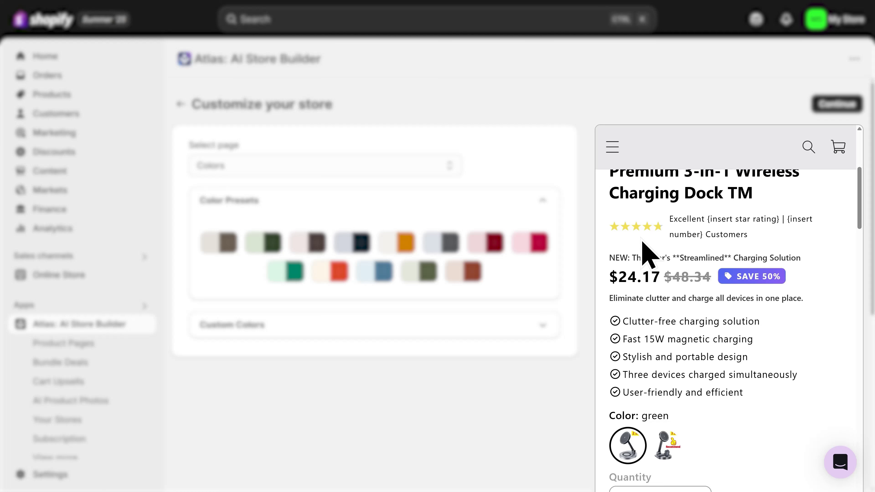
pyautogui.scroll(-2, 818, 322)
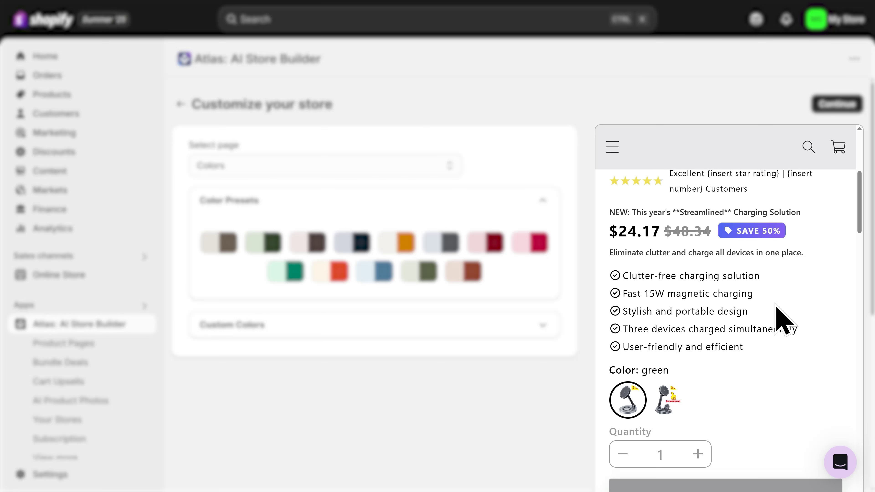
pyautogui.scroll(-8, 777, 308)
pyautogui.scroll(-2, 757, 314)
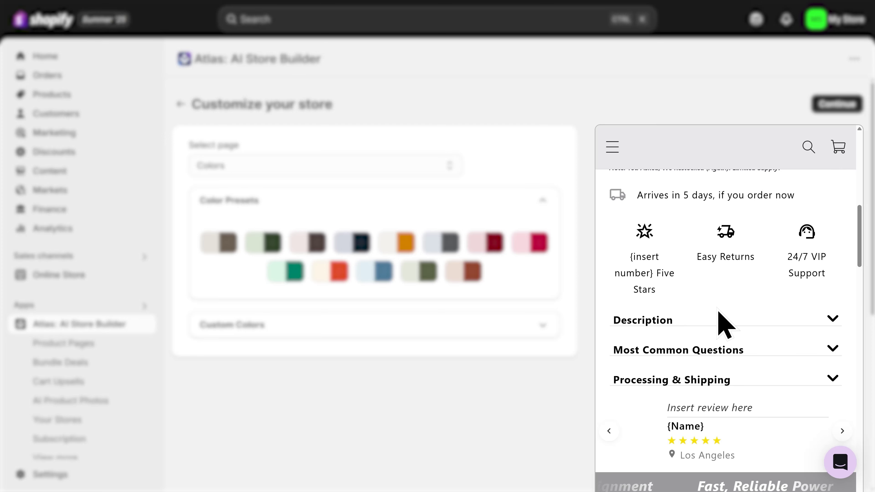
pyautogui.click(718, 317)
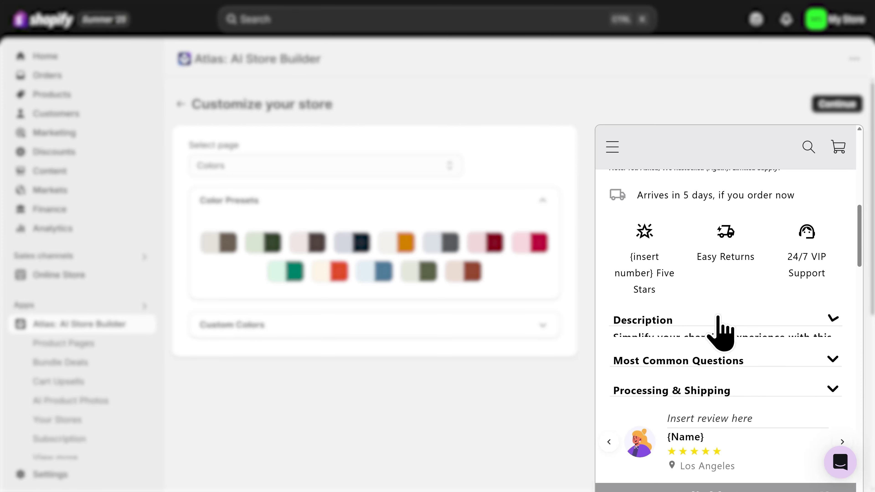
pyautogui.scroll(-2, 787, 360)
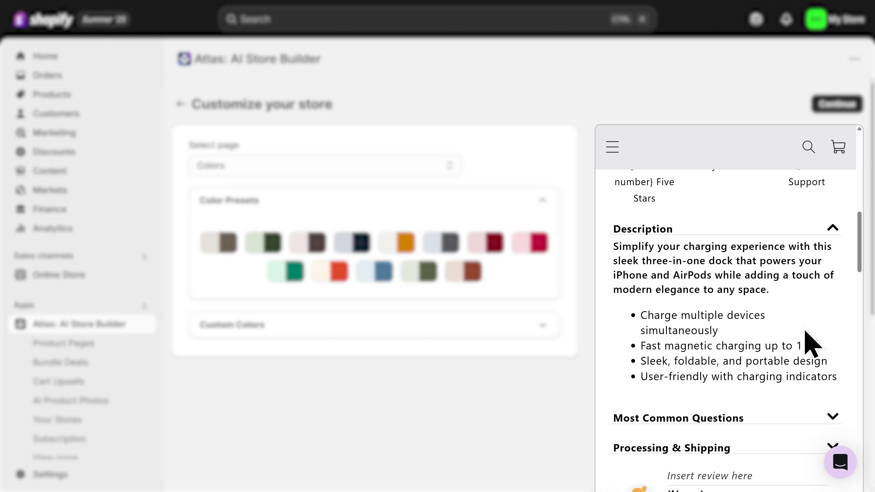
pyautogui.click(829, 235)
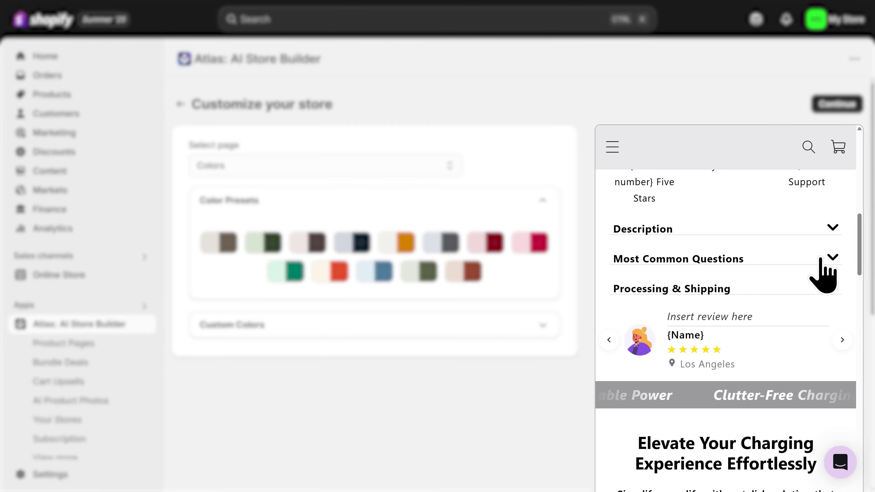
pyautogui.scroll(-1, 816, 293)
pyautogui.scroll(-4, 810, 310)
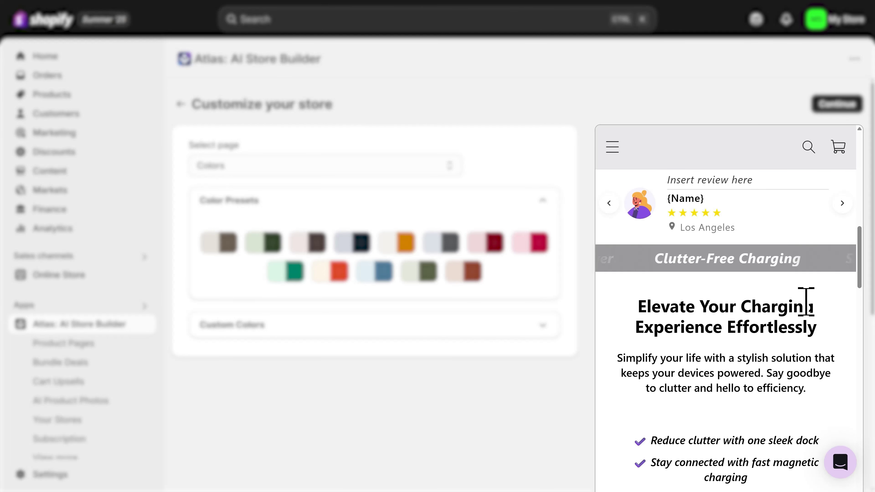
pyautogui.scroll(-4, 805, 303)
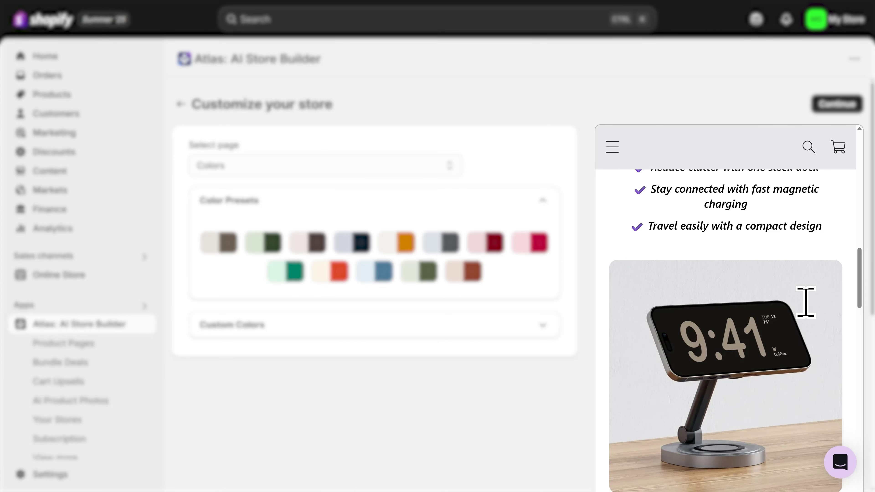
pyautogui.scroll(-2, 806, 305)
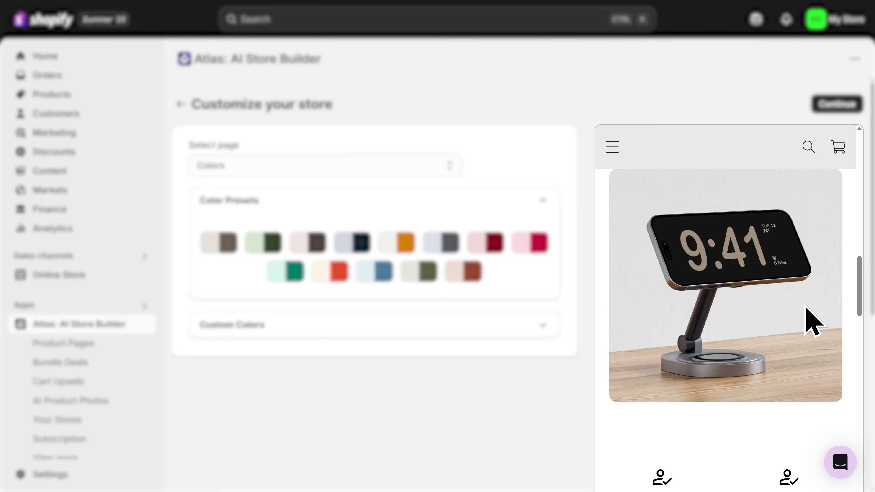
# Examine the rest of the product page preview, including the benefit icons, scrolling image placeholders and the closing rich text section
pyautogui.scroll(-3, 806, 306)
pyautogui.scroll(-2, 801, 312)
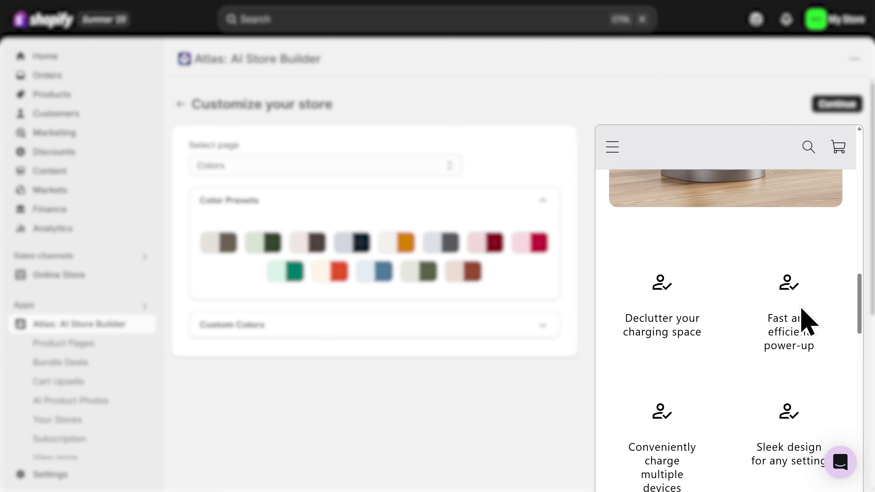
pyautogui.scroll(-1, 768, 320)
pyautogui.scroll(-2, 740, 336)
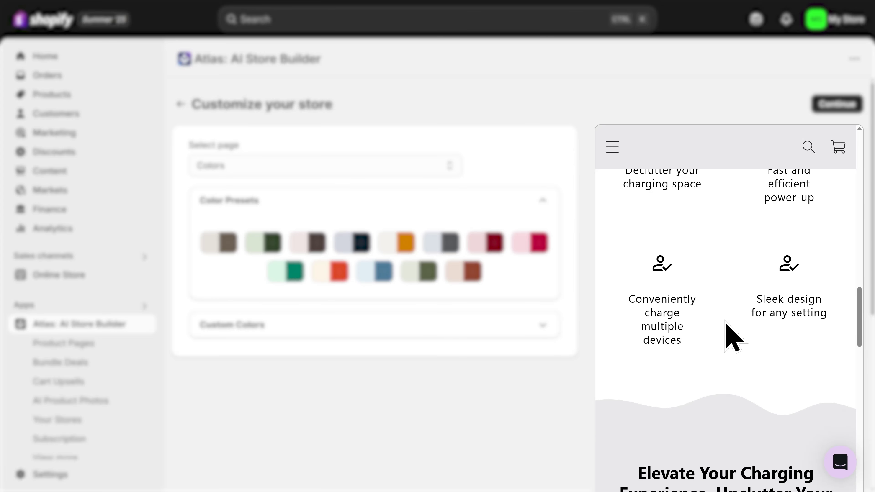
pyautogui.scroll(-4, 725, 325)
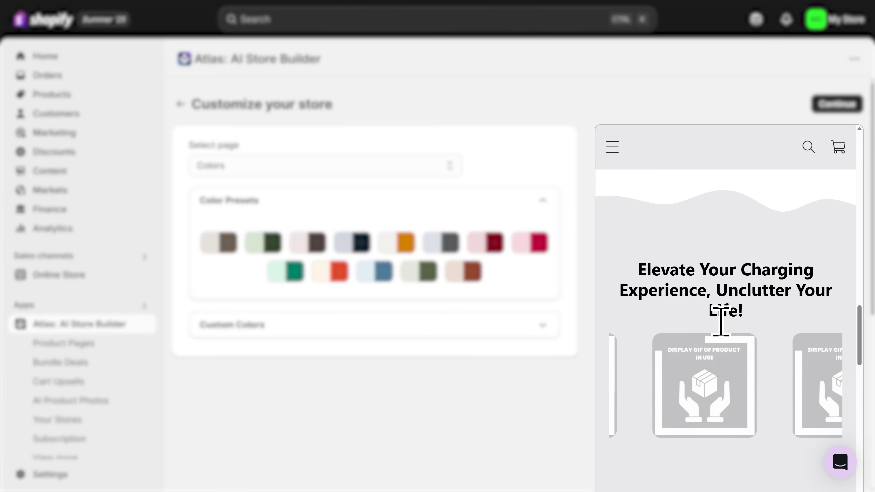
pyautogui.scroll(-4, 723, 327)
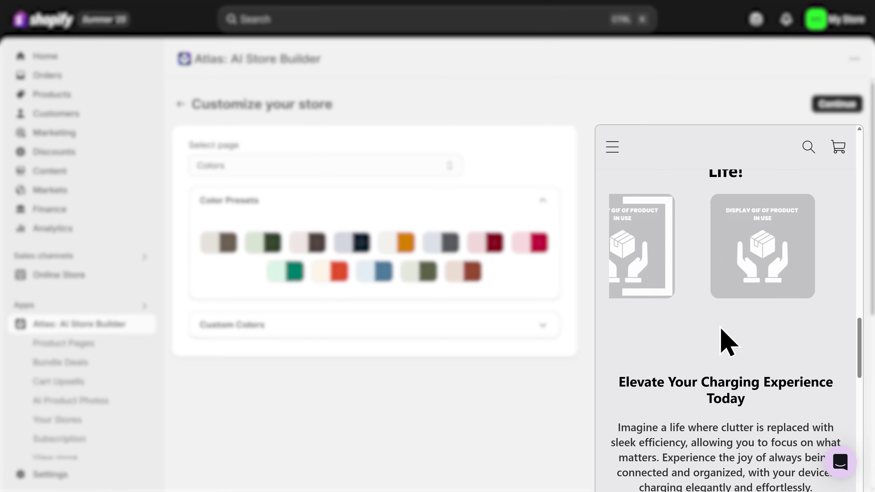
pyautogui.scroll(-1, 720, 329)
pyautogui.moveTo(859, 351); pyautogui.dragTo(859, 242)
pyautogui.scroll(1, 848, 169)
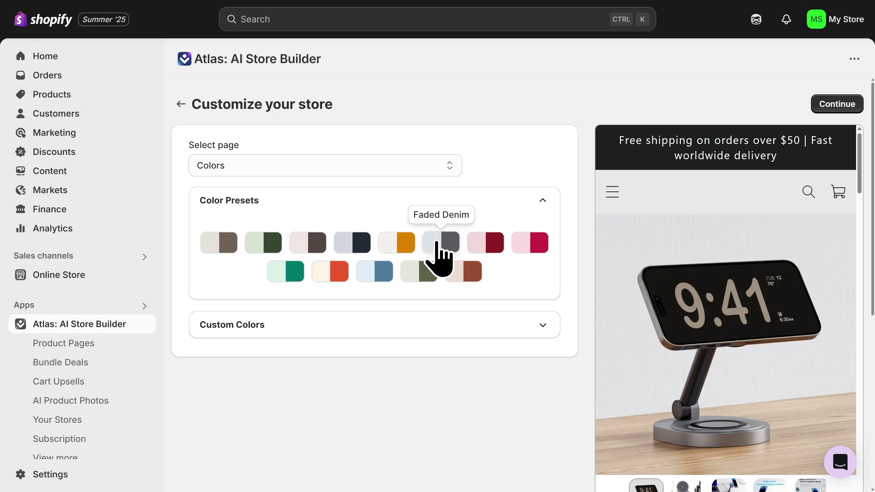
# Apply the Faded Denim color preset to the store and expand the custom color settings
pyautogui.click(438, 244)
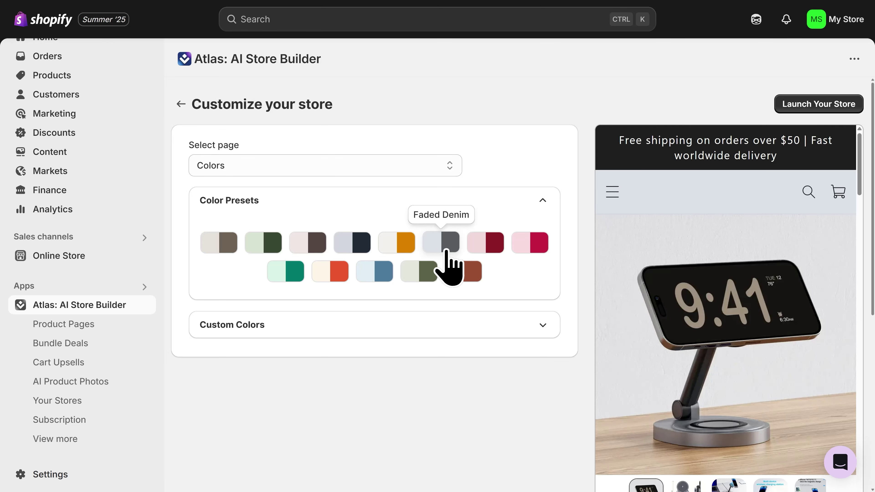
pyautogui.click(310, 327)
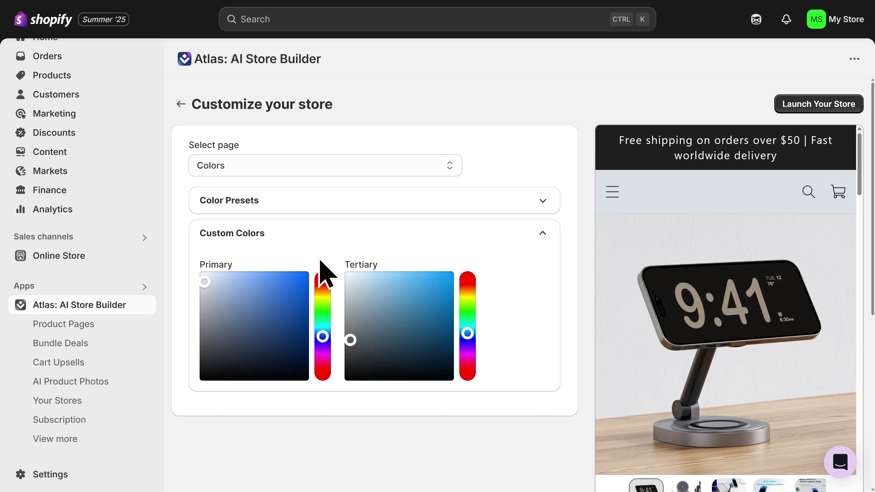
# Switch the customization to the Homepage and review its Image Banner text fields and the page preview
pyautogui.click(312, 169)
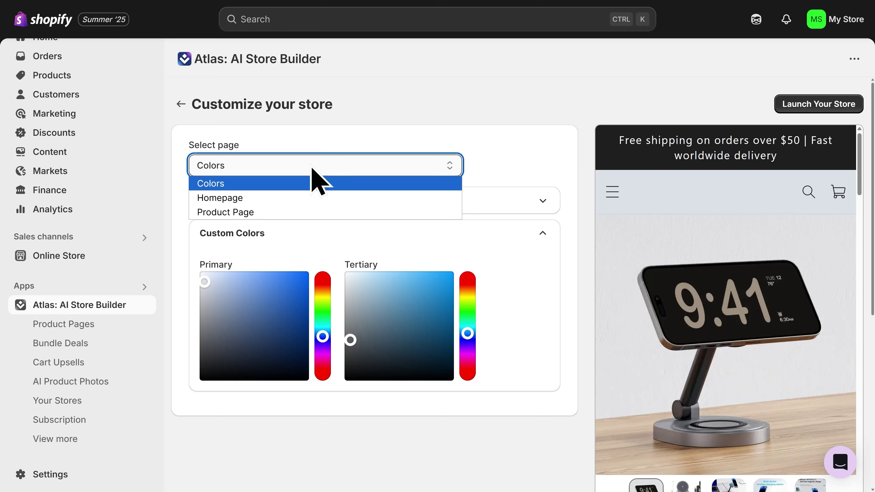
pyautogui.click(271, 199)
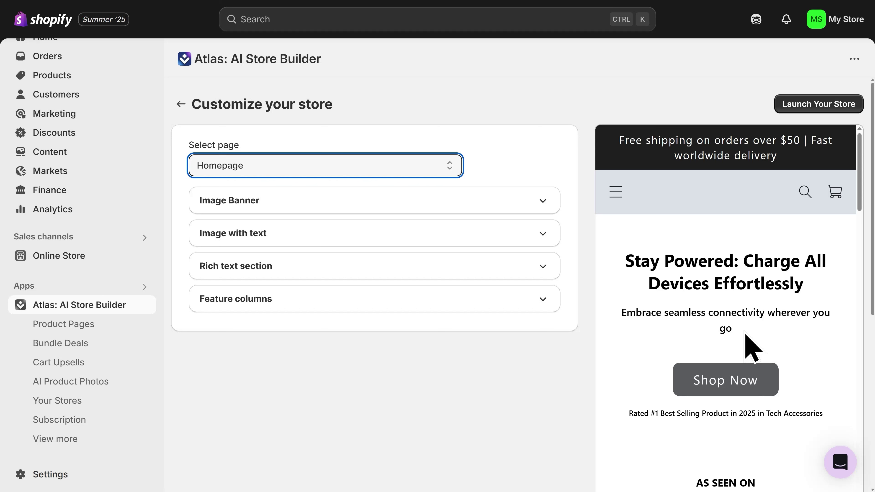
pyautogui.click(543, 202)
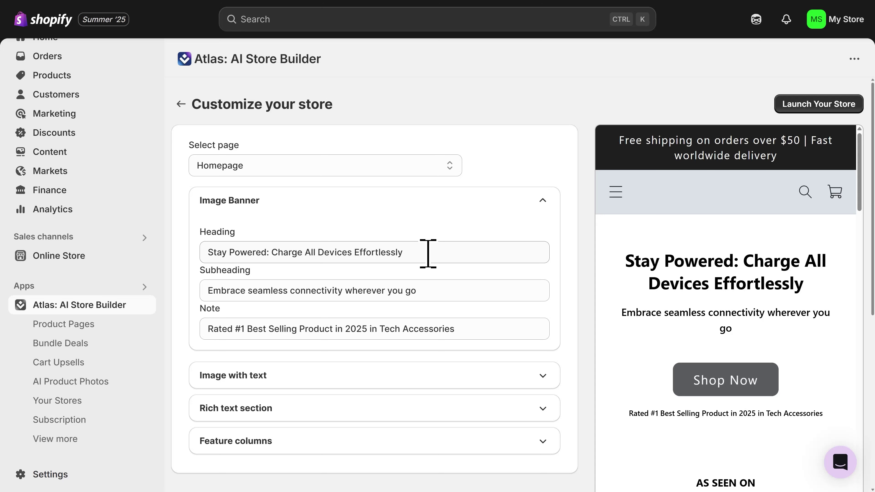
pyautogui.click(542, 204)
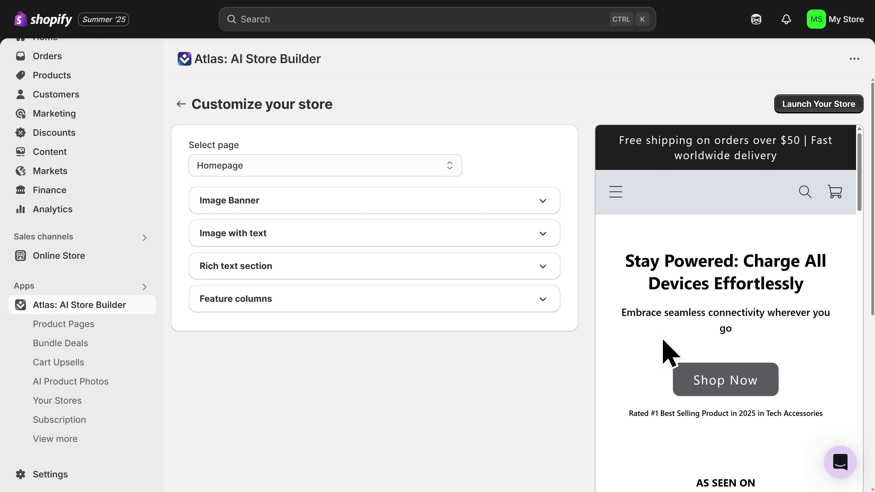
pyautogui.moveTo(858, 210); pyautogui.dragTo(859, 268)
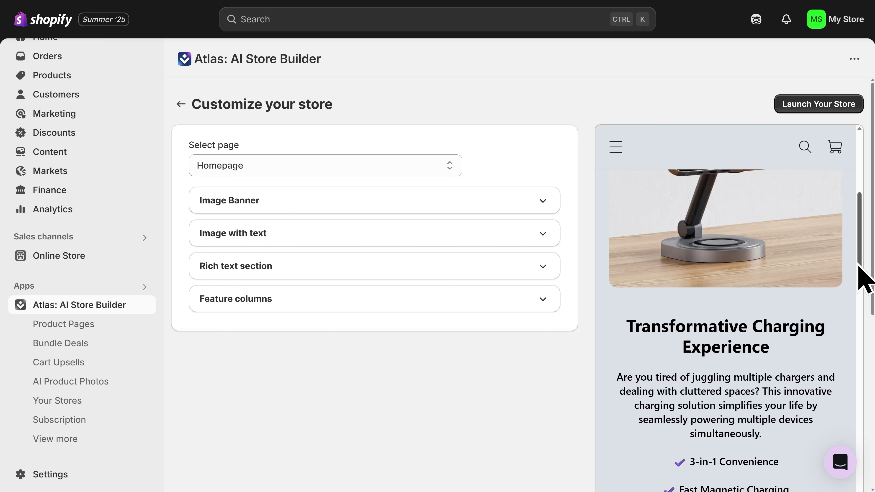
# Switch the customization to the Product Page and put ChargeDock in front of the product title
pyautogui.click(362, 170)
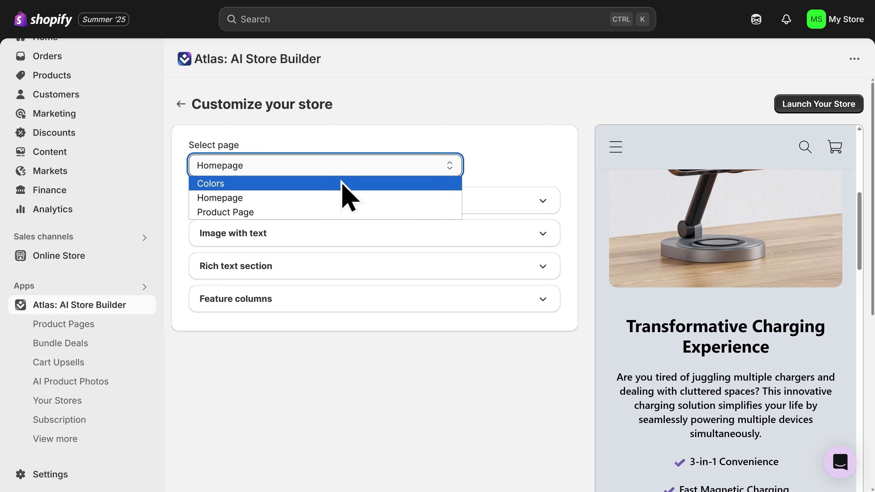
pyautogui.click(262, 213)
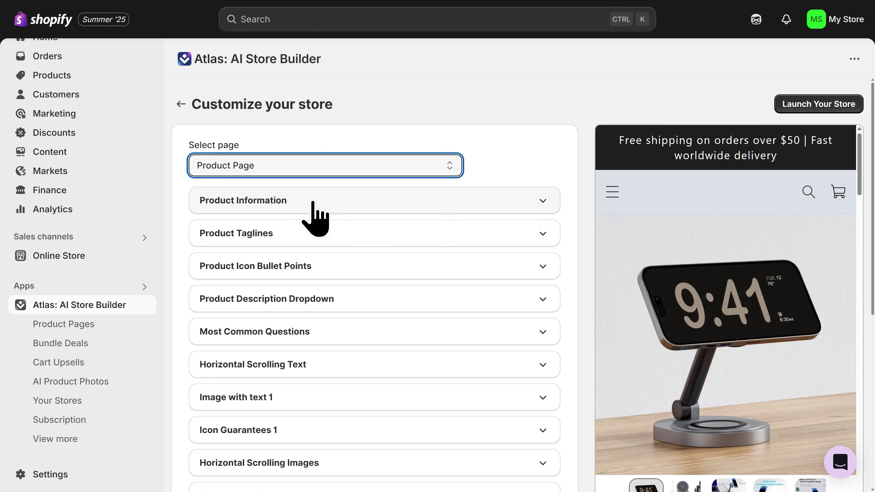
pyautogui.click(313, 204)
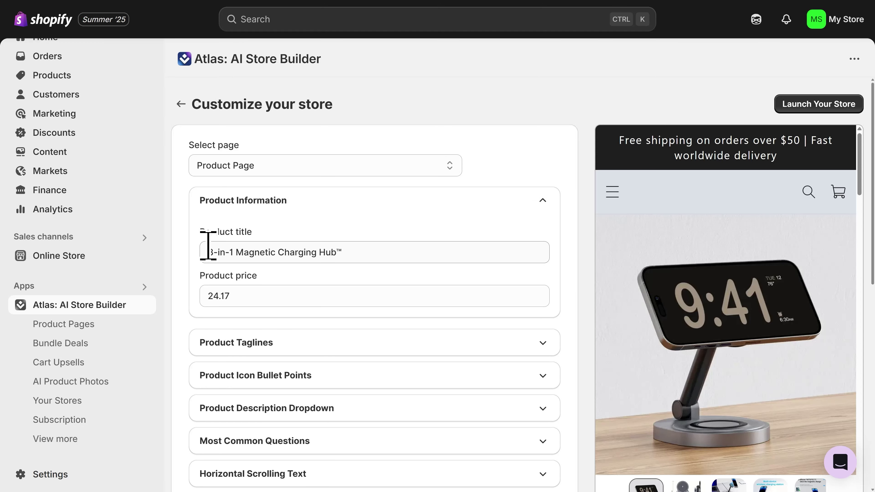
pyautogui.click(206, 249)
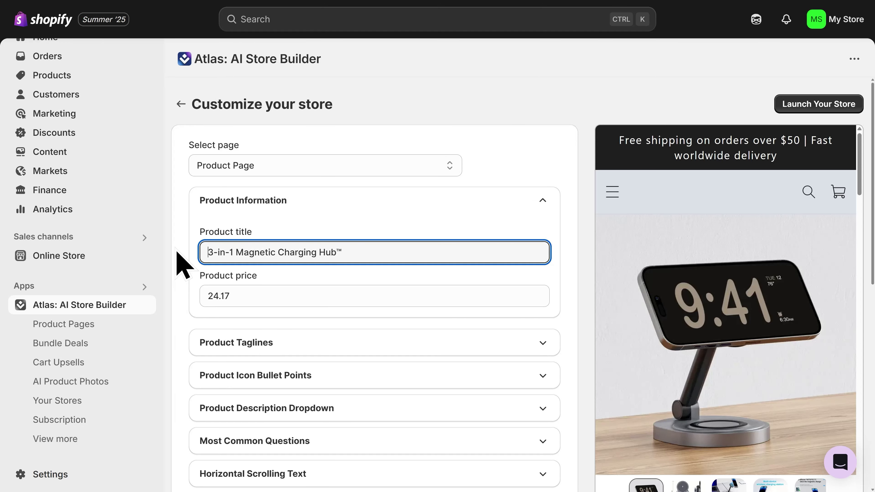
pyautogui.write('ChargeDock')
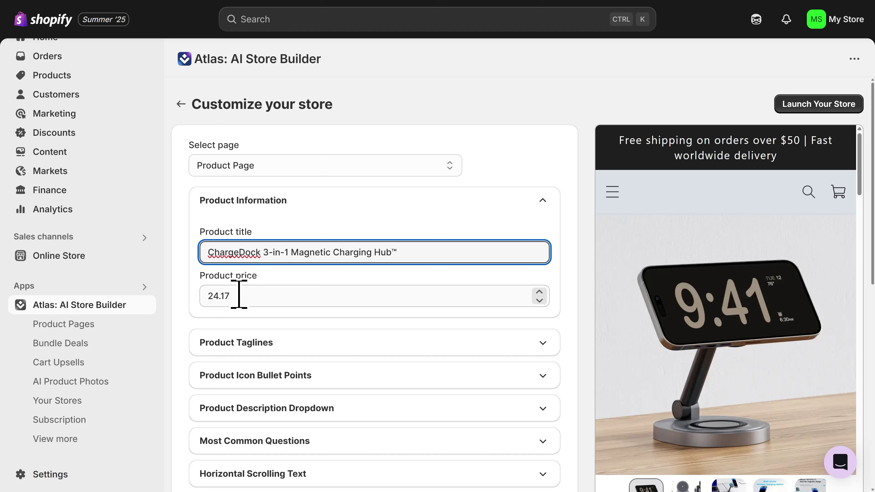
# Set the product price to 29.99 in the product information
pyautogui.click(239, 294)
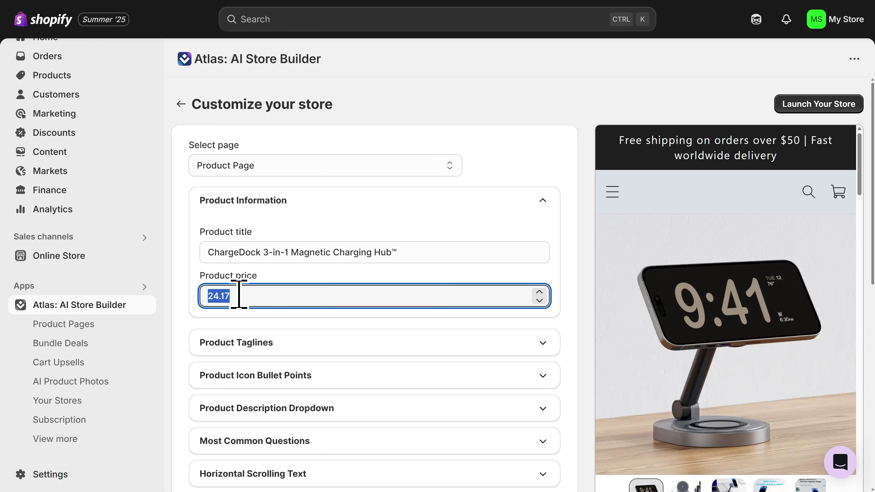
pyautogui.moveTo(238, 294); pyautogui.dragTo(189, 293)
pyautogui.write('29.99')
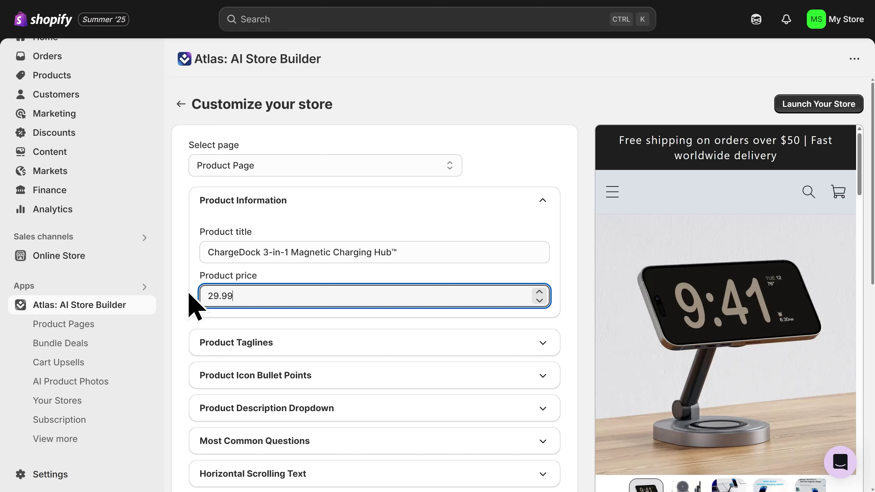
pyautogui.click(189, 294)
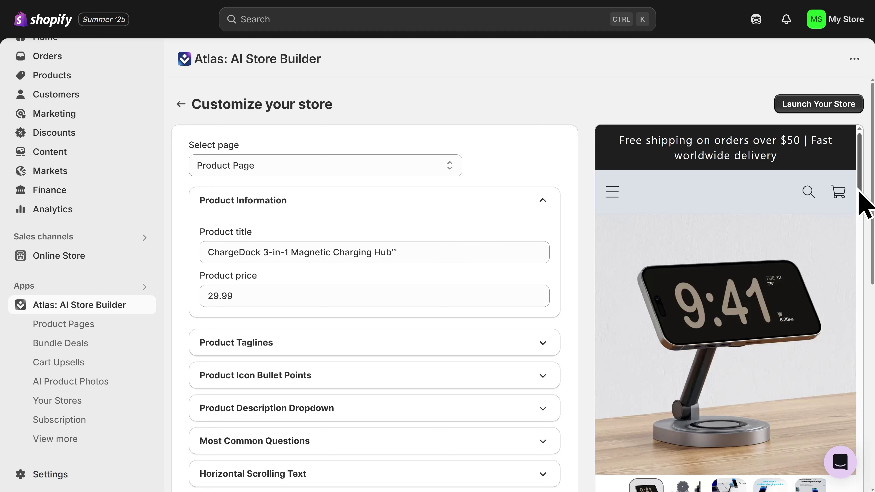
# Check the product title and price in the store preview and look through the other editable product page sections
pyautogui.scroll(-6, 862, 207)
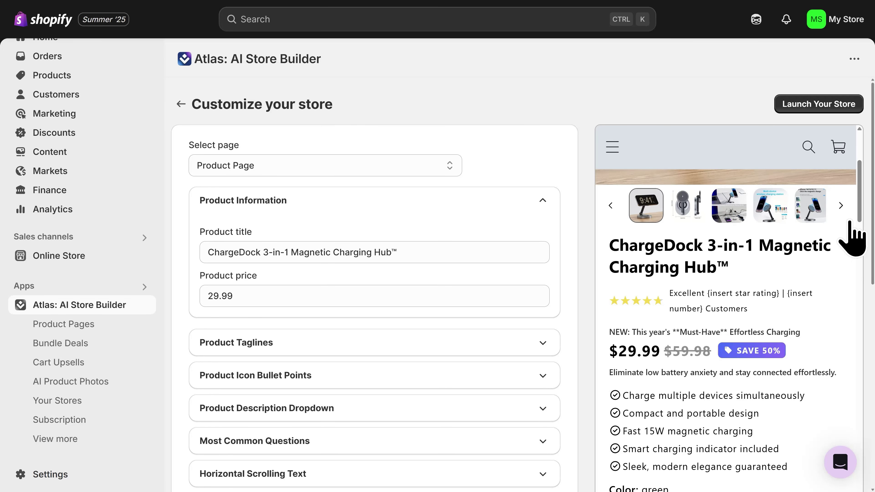
pyautogui.moveTo(704, 245); pyautogui.dragTo(610, 247)
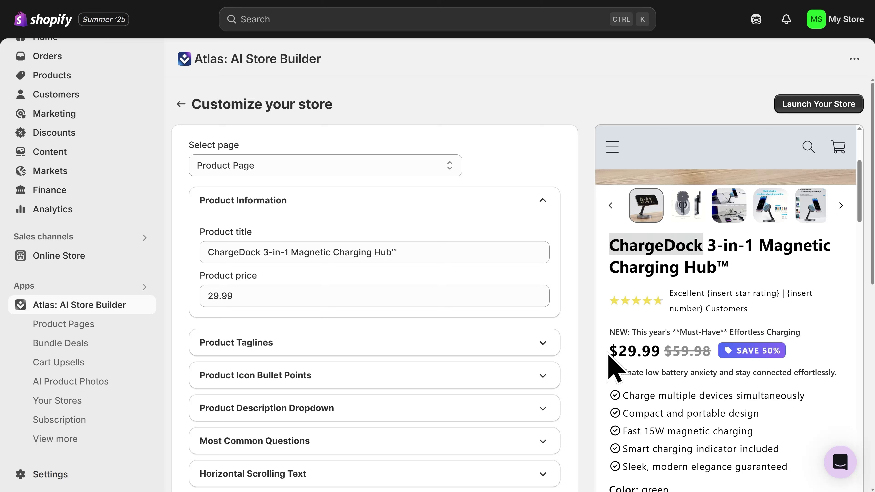
pyautogui.moveTo(610, 351); pyautogui.dragTo(663, 372)
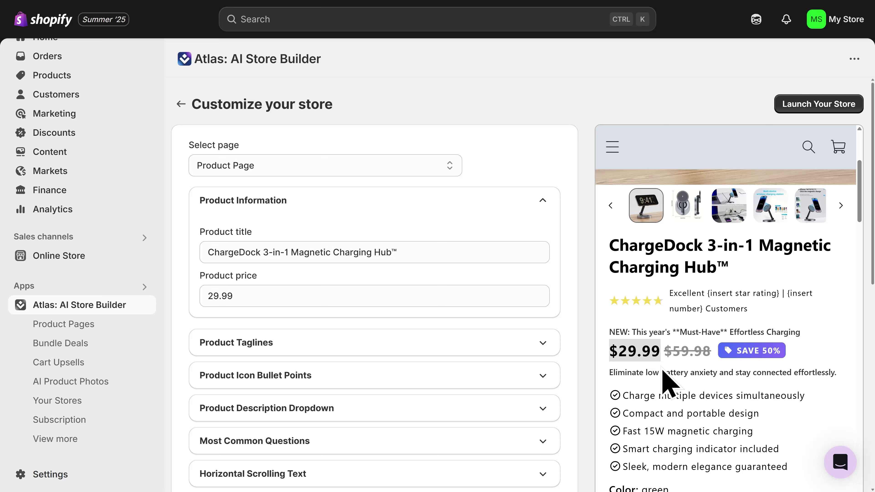
pyautogui.click(662, 372)
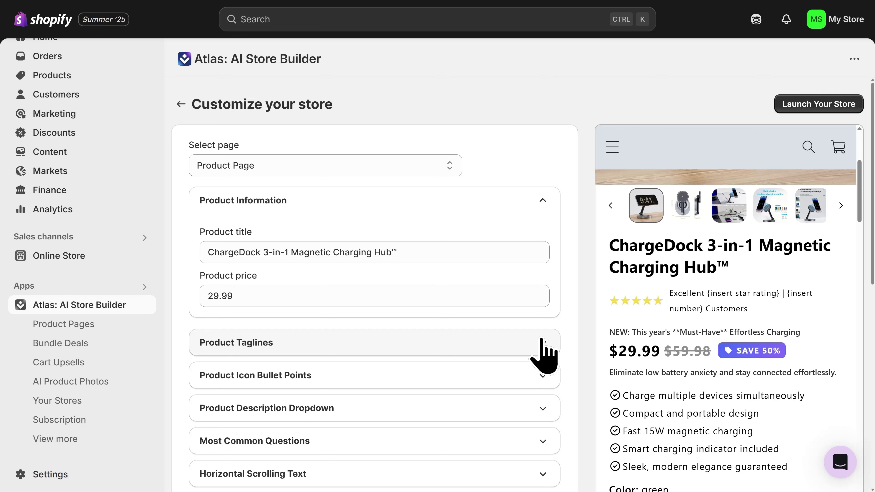
pyautogui.scroll(-7, 544, 355)
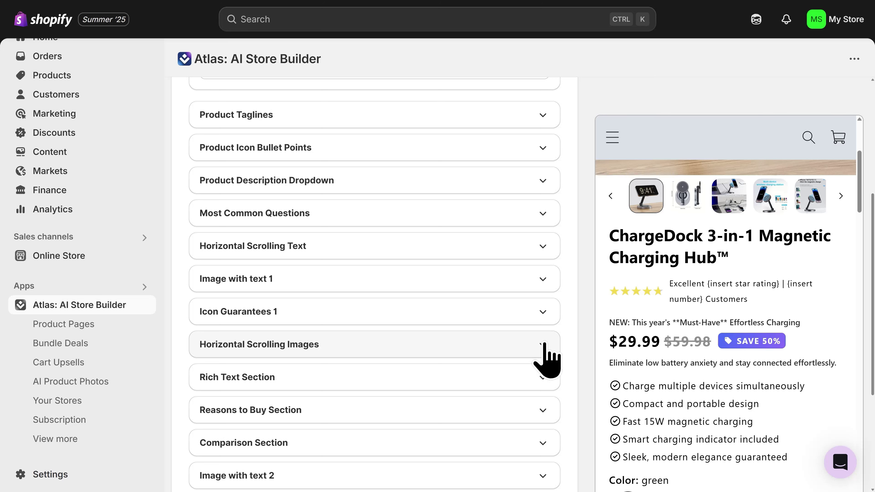
pyautogui.scroll(7, 544, 344)
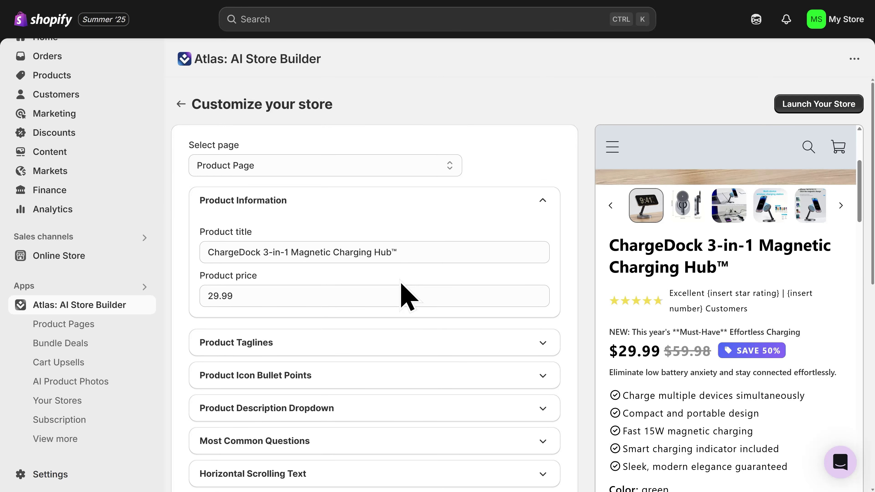
# Launch the customized store and apply the coupon code metics on the plan selection page
pyautogui.click(826, 109)
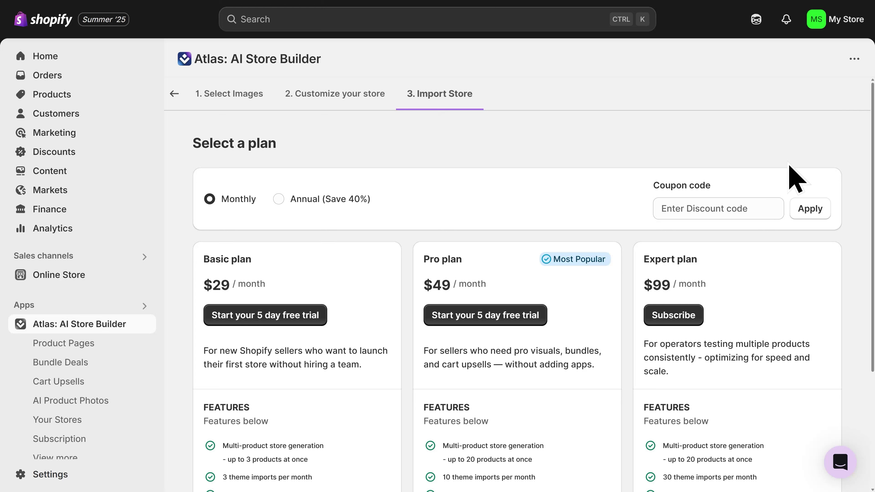
pyautogui.click(736, 207)
pyautogui.write('metics')
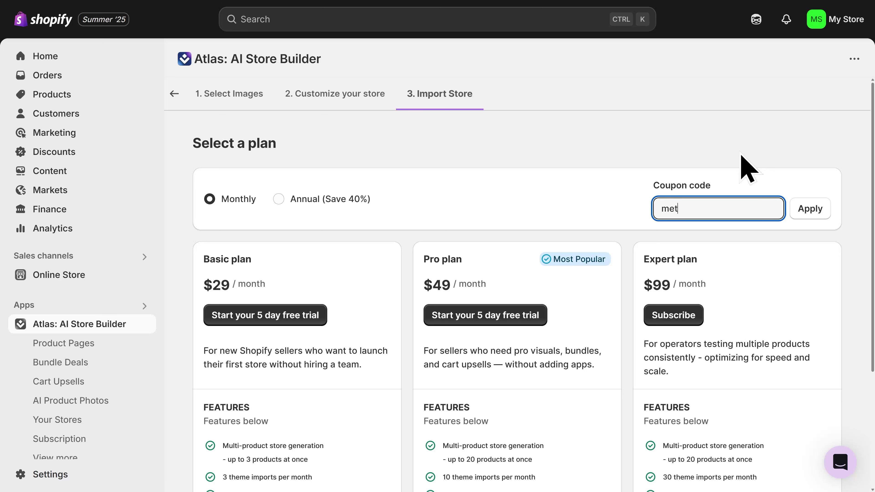
pyautogui.click(805, 209)
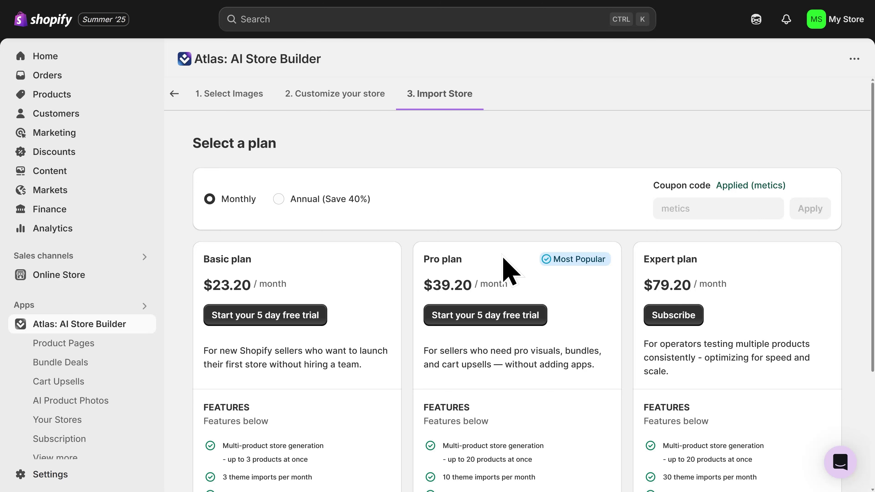
# Compare the plan features, start the 5 day free trial of the monthly Pro plan and approve the subscription
pyautogui.scroll(-5, 504, 258)
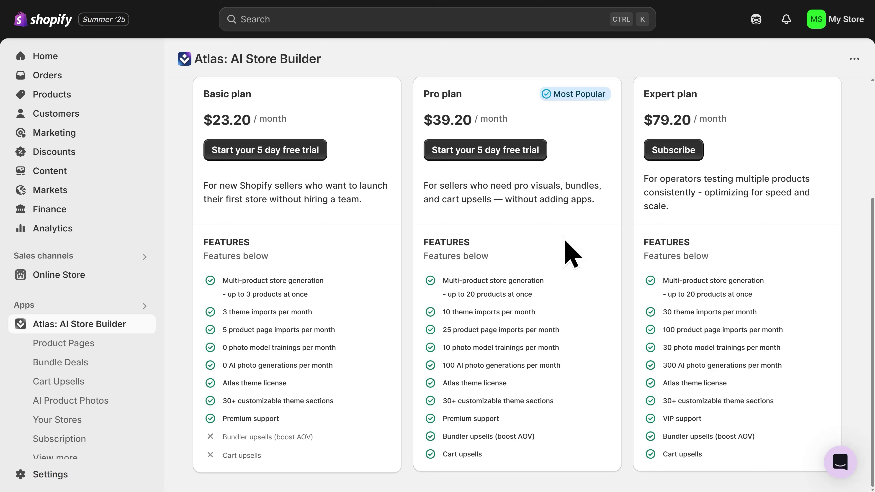
pyautogui.click(497, 158)
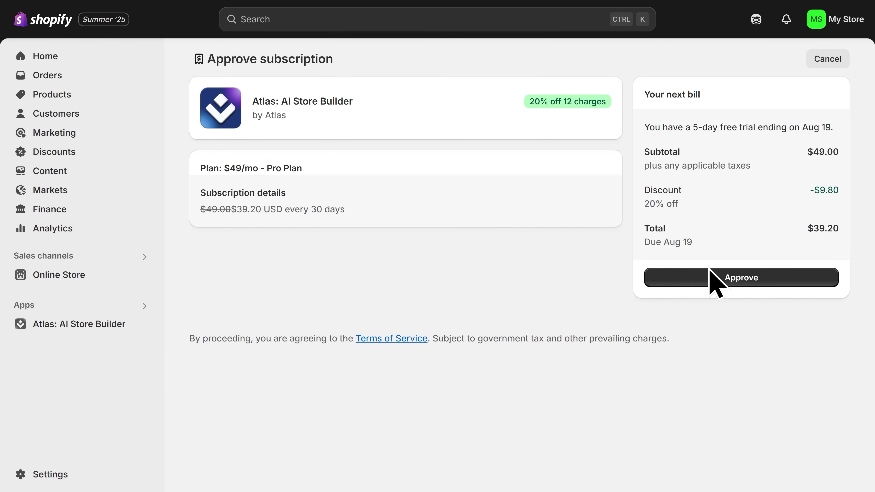
pyautogui.click(743, 283)
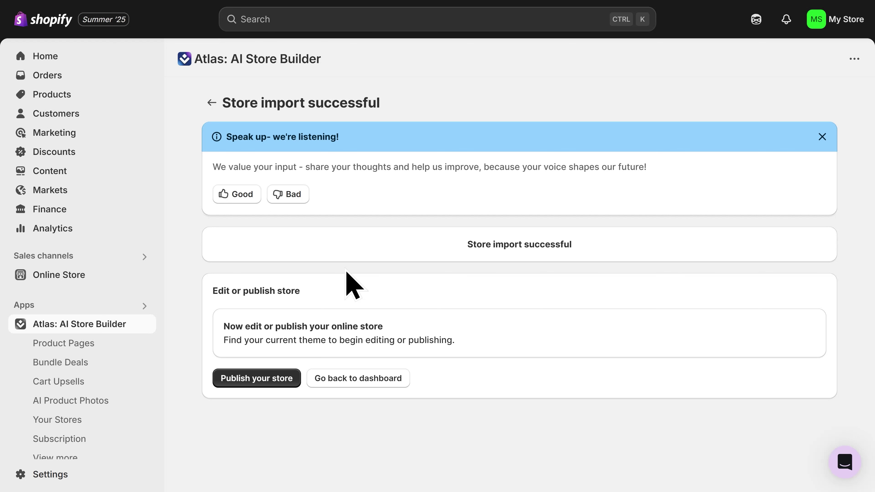
# Publish the Atlas Theme from the theme library as the store's current theme
pyautogui.click(260, 388)
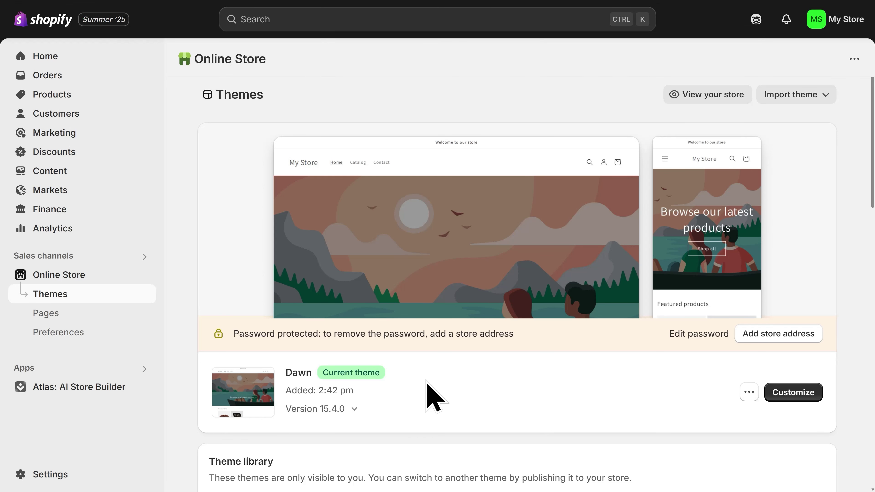
pyautogui.scroll(-5, 435, 398)
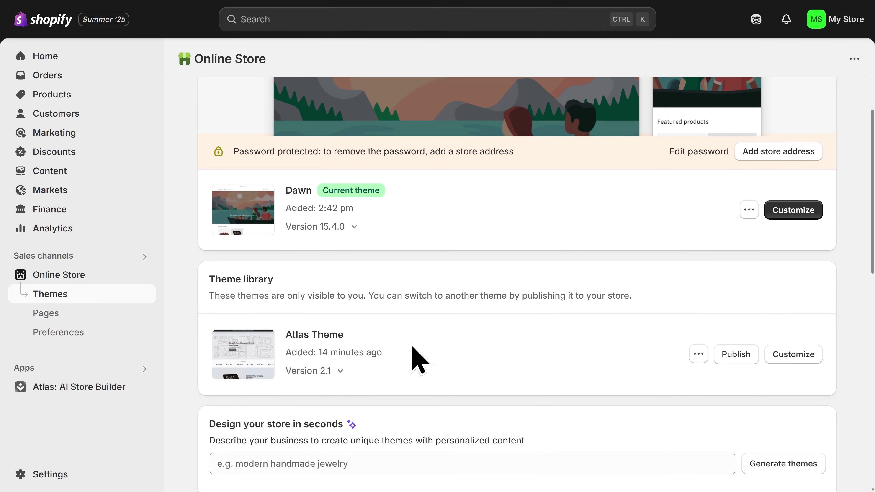
pyautogui.click(734, 358)
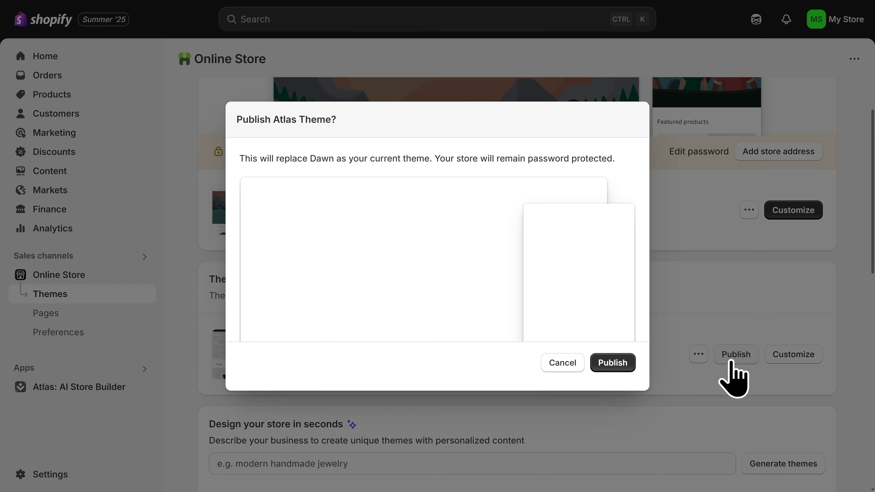
pyautogui.click(616, 371)
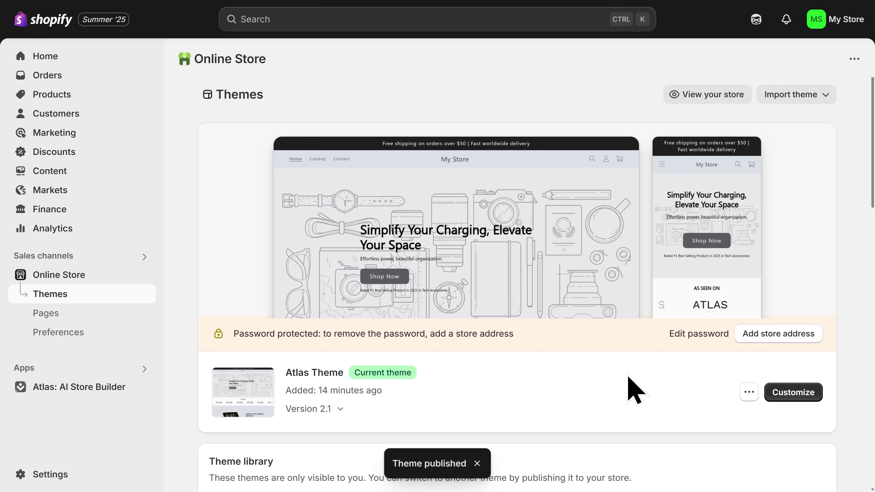
# Open the Atlas Theme for customization and look through the home page sections in the mobile preview
pyautogui.click(781, 401)
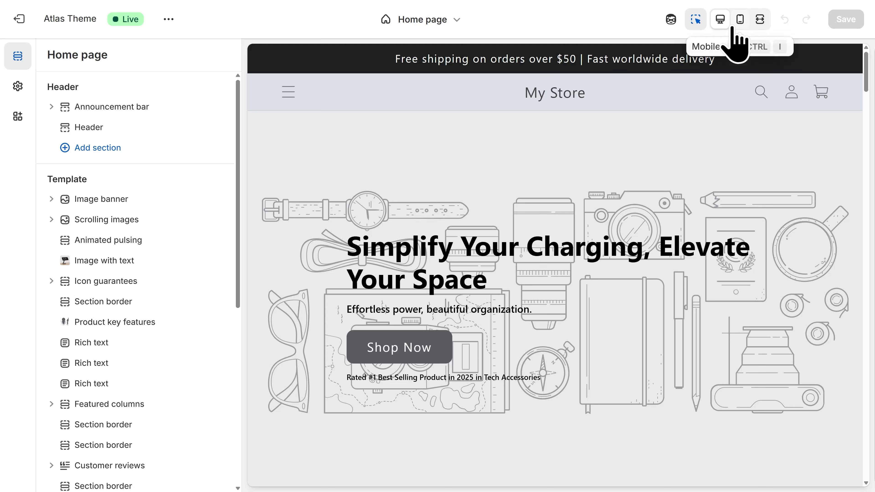
pyautogui.click(738, 24)
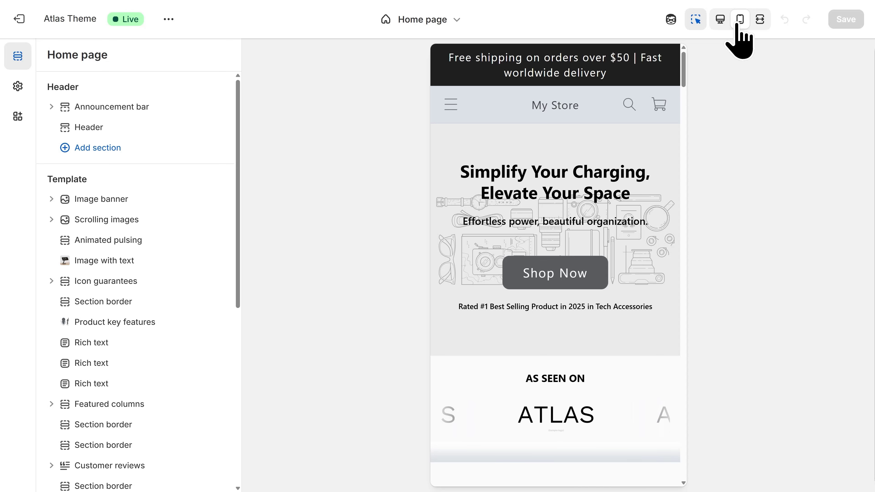
pyautogui.moveTo(684, 70); pyautogui.dragTo(669, 190)
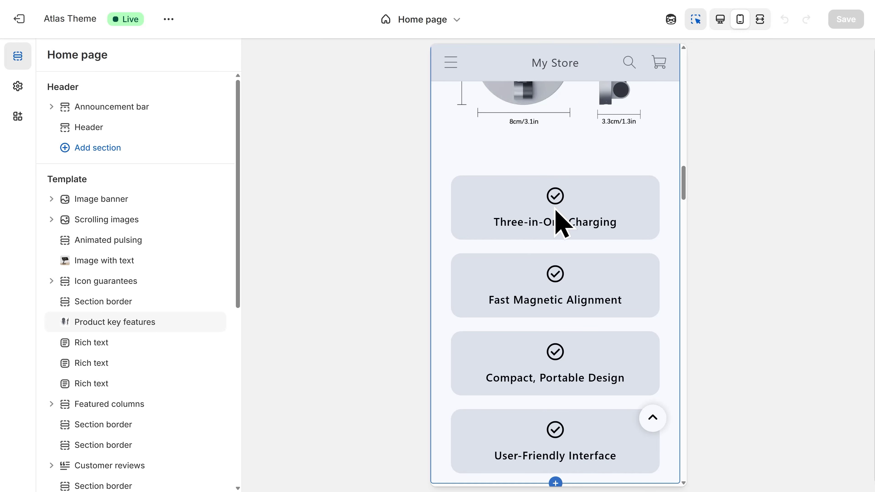
pyautogui.scroll(-5, 555, 245)
pyautogui.scroll(-3, 555, 248)
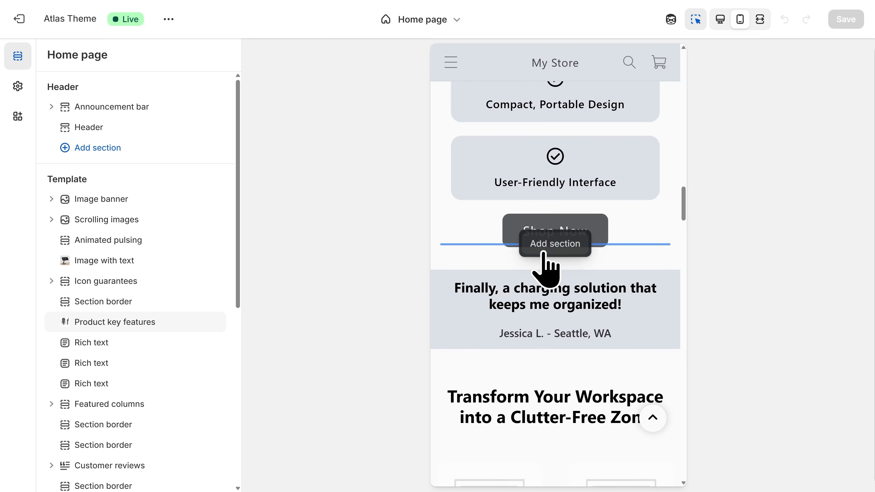
pyautogui.scroll(-5, 558, 326)
pyautogui.scroll(-6, 539, 331)
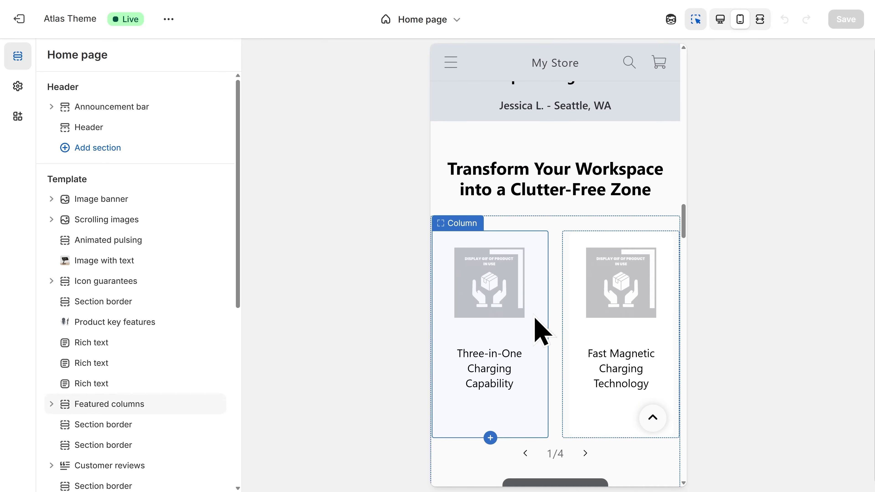
pyautogui.scroll(-1, 561, 348)
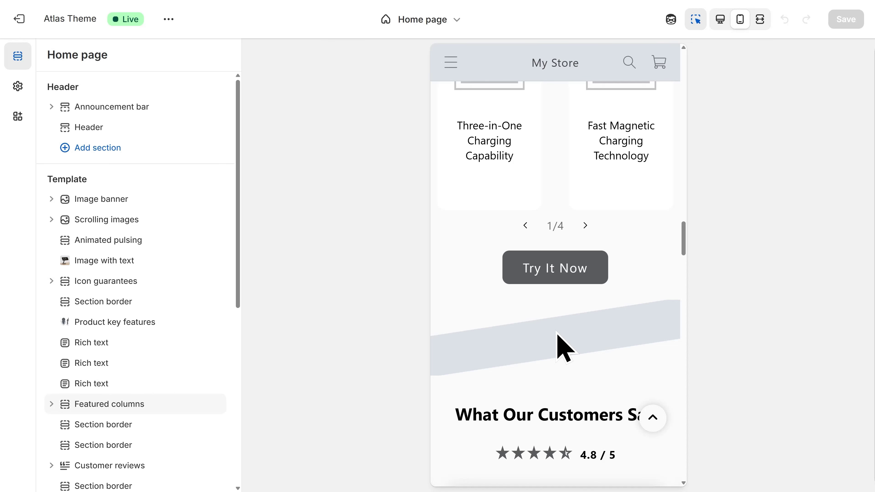
# Switch the theme editor from the home page to the charging product's page template
pyautogui.click(427, 28)
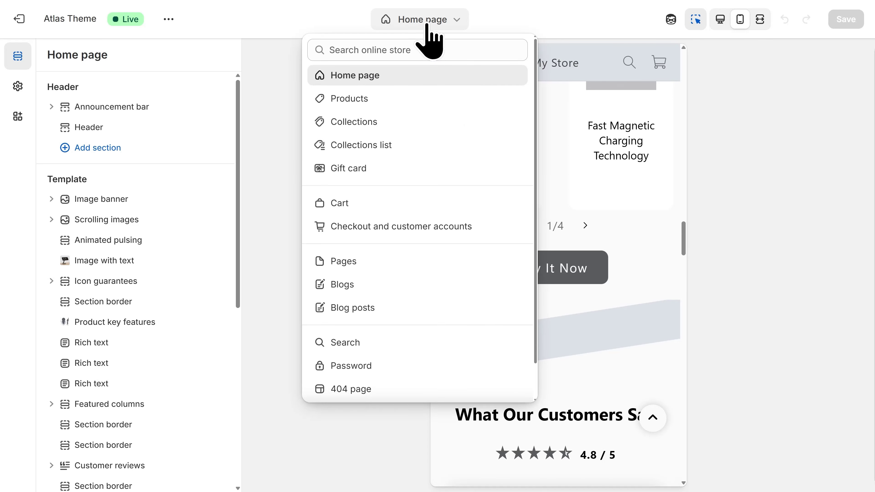
pyautogui.click(385, 103)
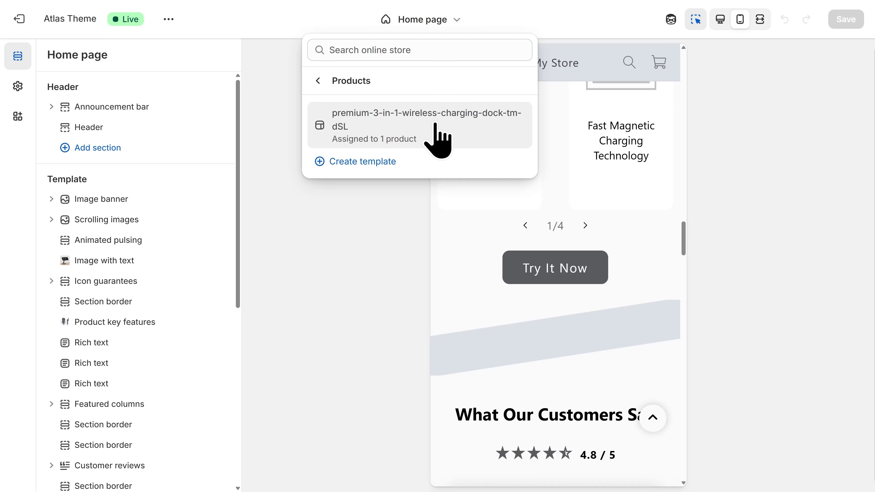
pyautogui.click(438, 136)
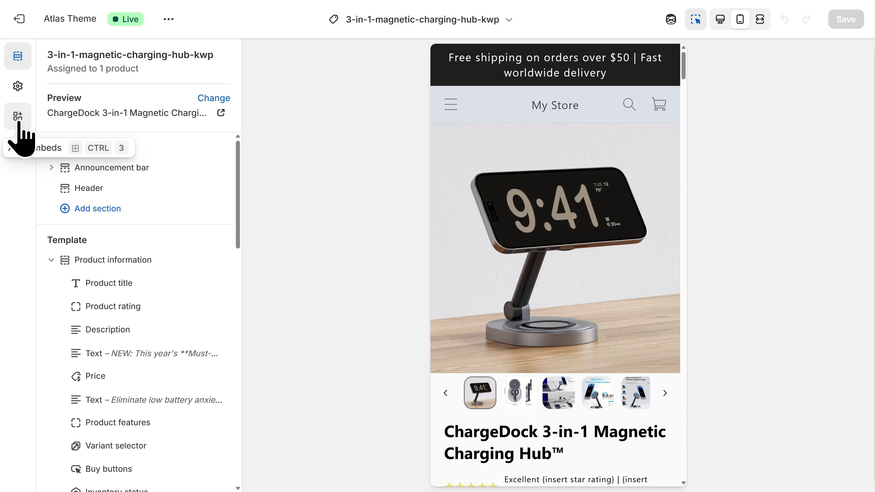
# Enable the Atlas and Atlas Cart Upsells app embeds
pyautogui.click(18, 119)
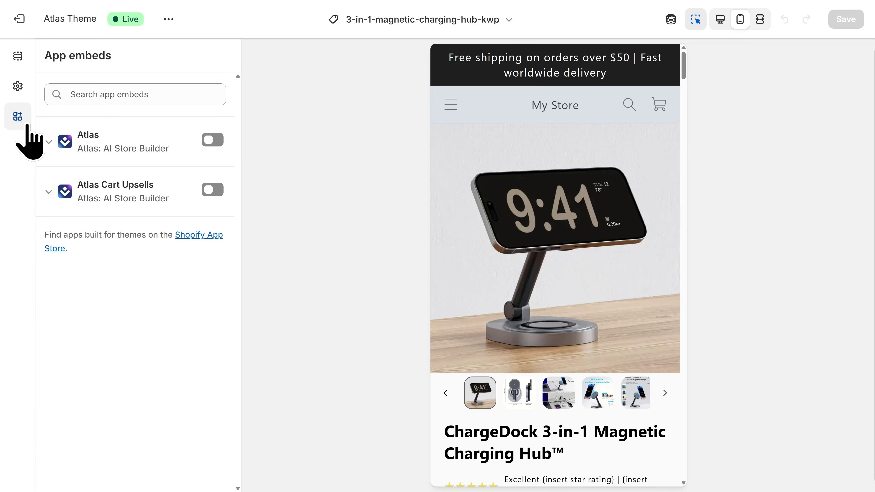
pyautogui.click(207, 143)
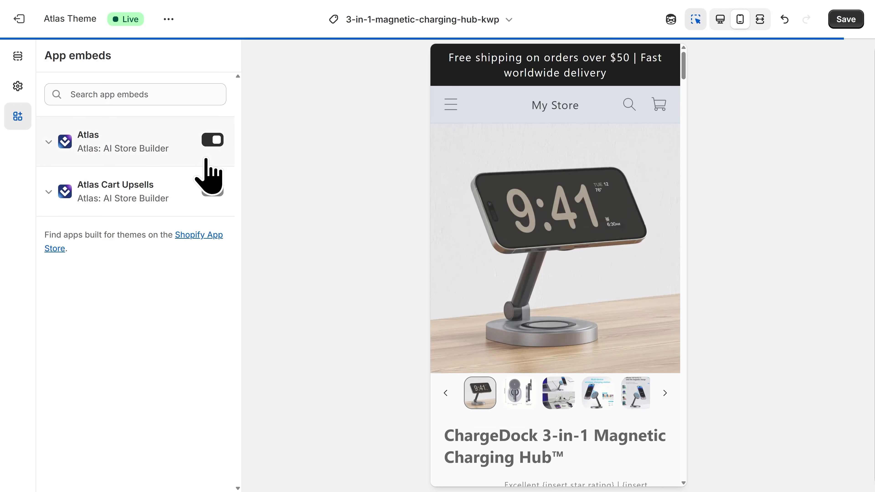
pyautogui.click(208, 190)
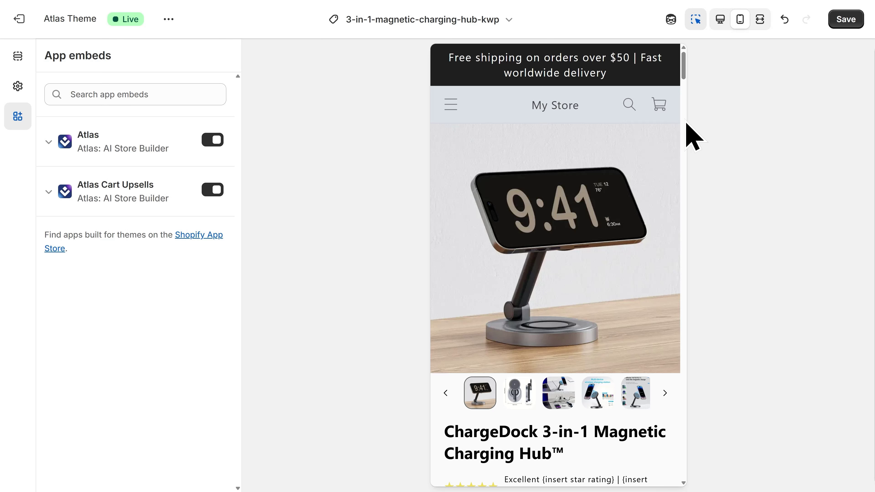
# Replace the Review 1 text in the product page's author reviews block with "I love this product!"
pyautogui.moveTo(685, 76); pyautogui.dragTo(680, 95)
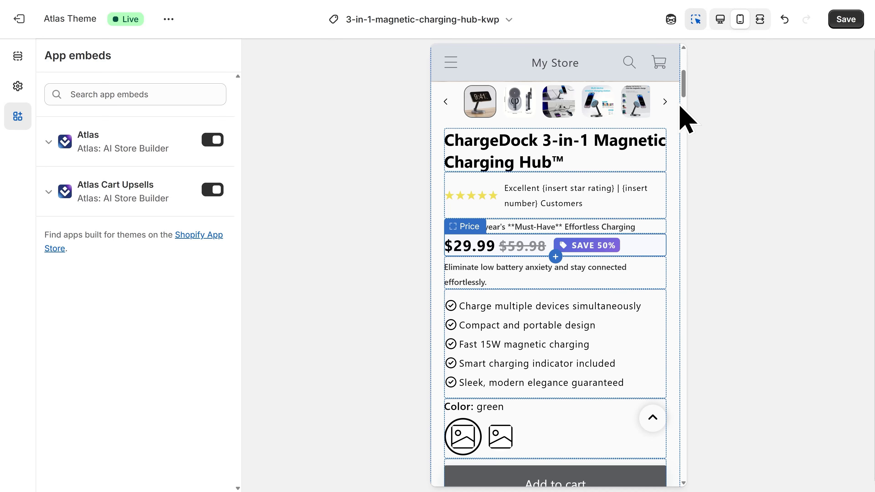
pyautogui.moveTo(682, 86); pyautogui.dragTo(681, 119)
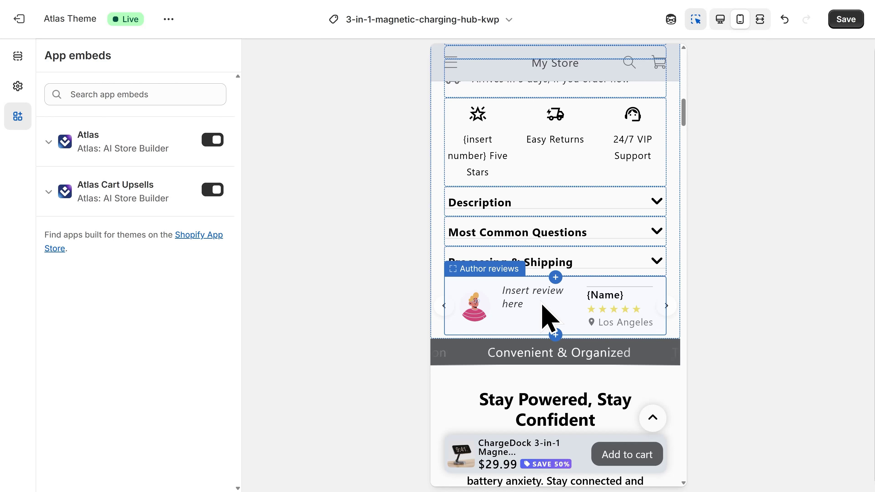
pyautogui.click(549, 319)
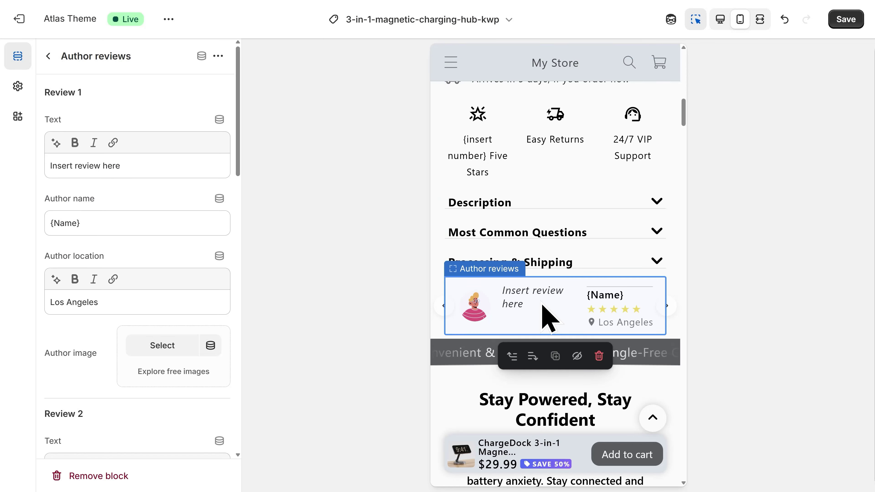
pyautogui.tripleClick(136, 165)
pyautogui.write('I love this product!')
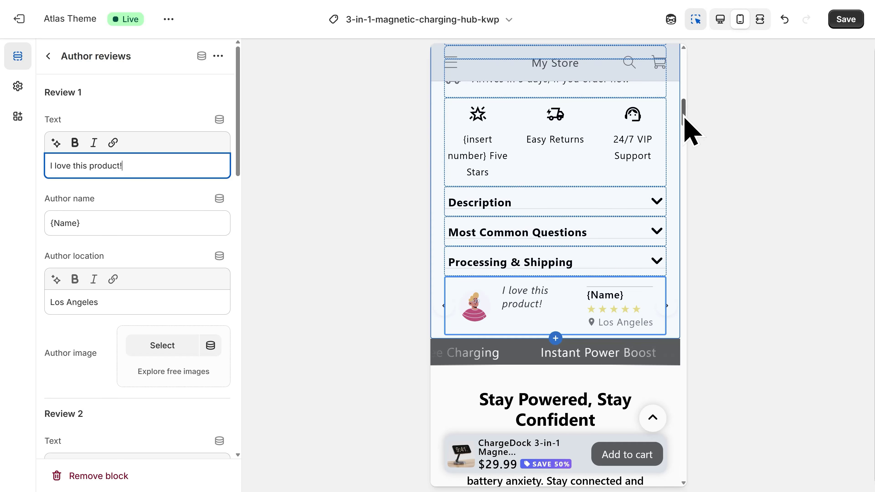
# Remove the text block "NEW: This year's **Must-Have** Effortless Charging" above the product price
pyautogui.moveTo(685, 118); pyautogui.dragTo(685, 90)
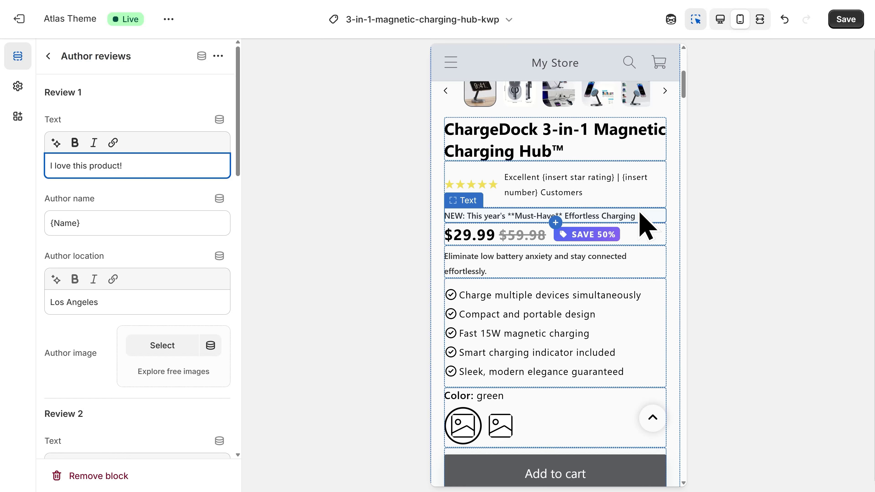
pyautogui.click(471, 205)
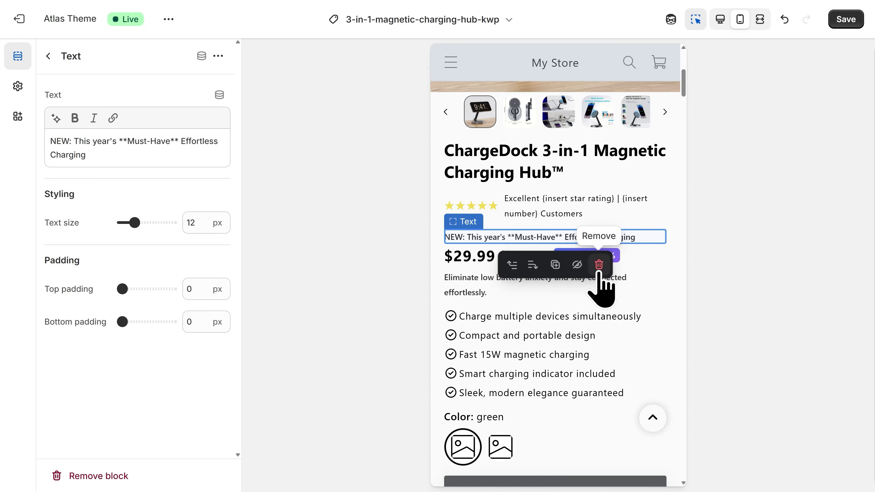
pyautogui.click(598, 264)
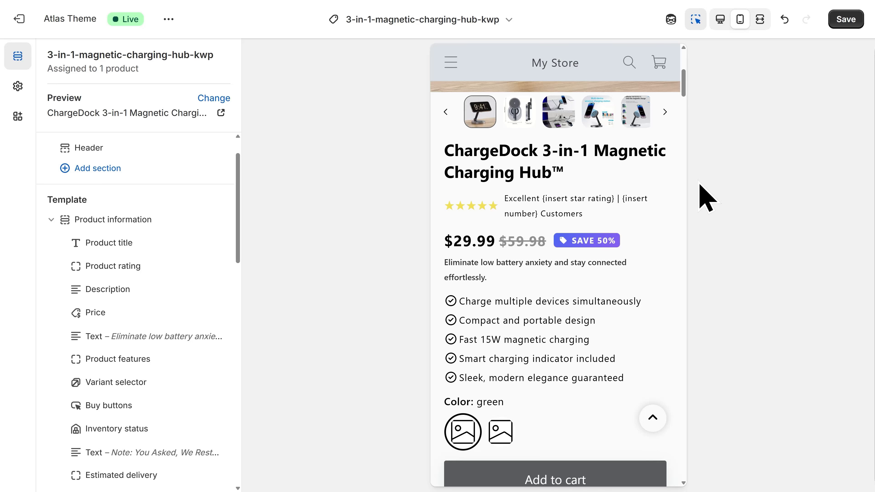
# Upload Logo.png as the store logo in the theme settings and set the mobile logo width to 200 px
pyautogui.scroll(5, 666, 206)
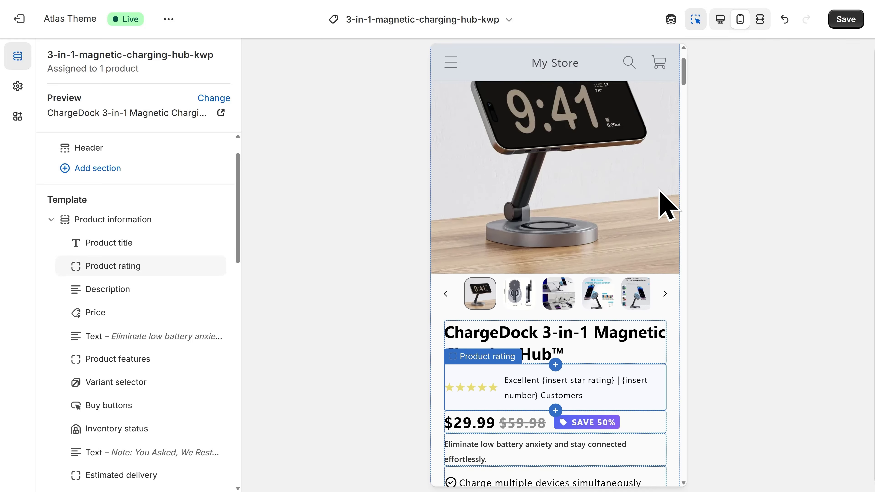
pyautogui.scroll(3, 666, 207)
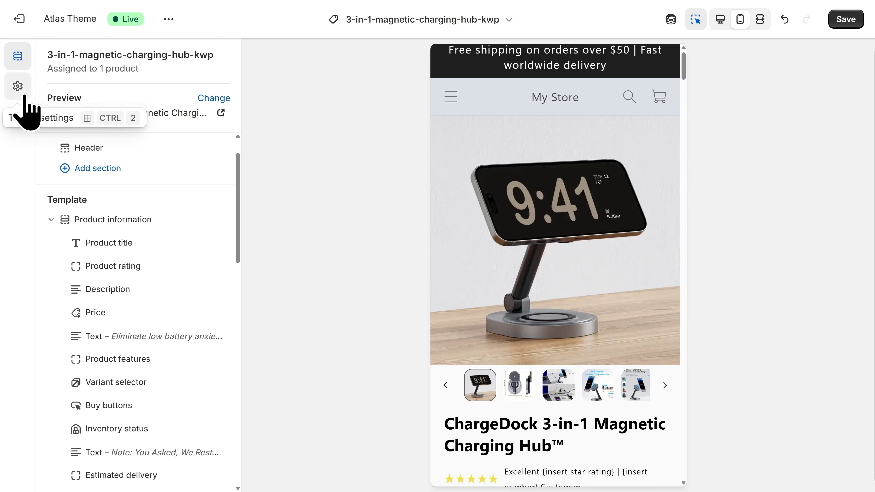
pyautogui.click(17, 86)
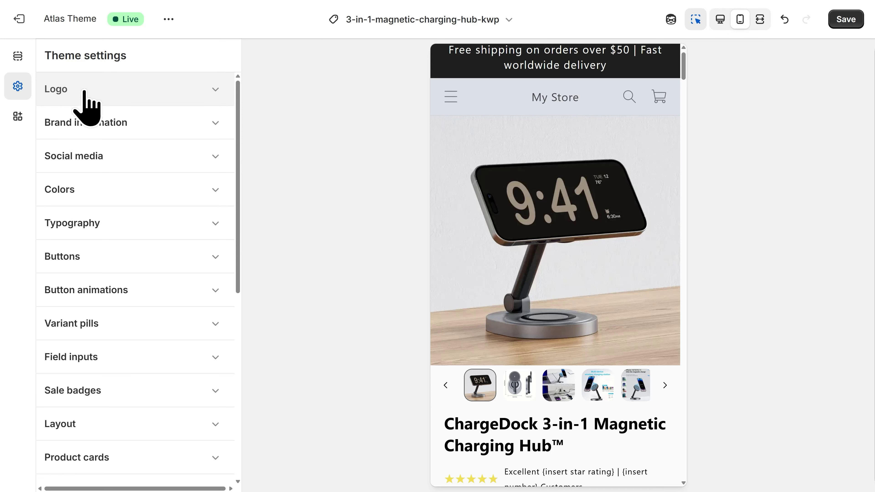
pyautogui.click(85, 92)
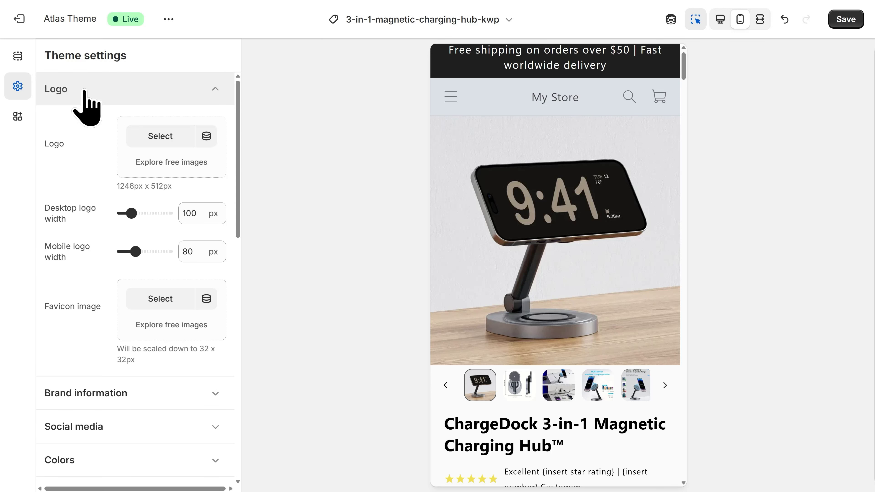
pyautogui.click(161, 137)
pyautogui.moveTo(22, 200); pyautogui.dragTo(343, 191)
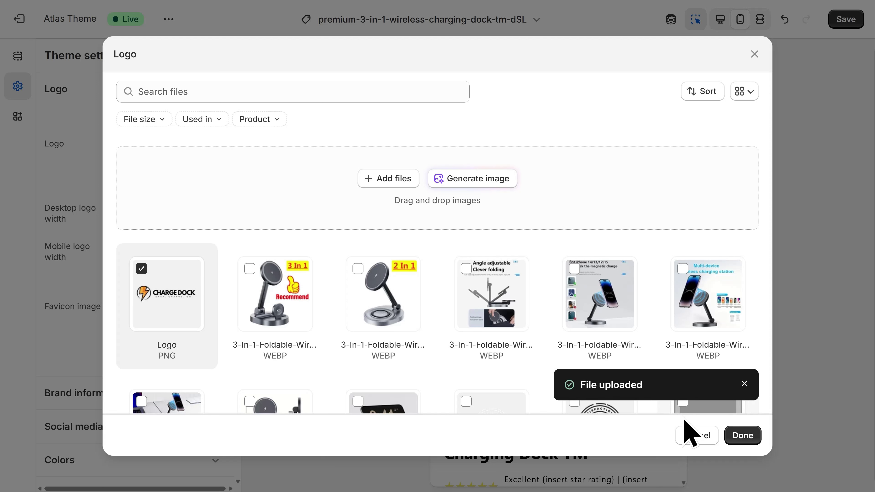
pyautogui.click(742, 437)
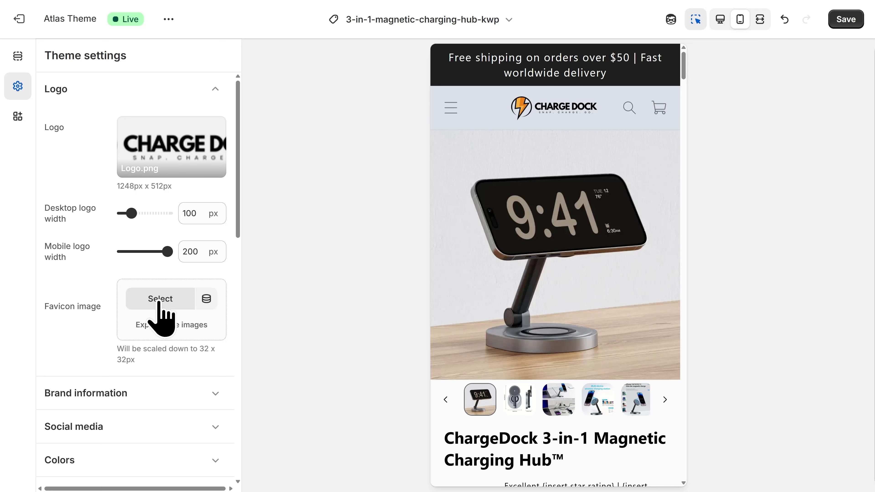
# Upload Favicon.png as the favicon image and save the theme changes
pyautogui.click(160, 299)
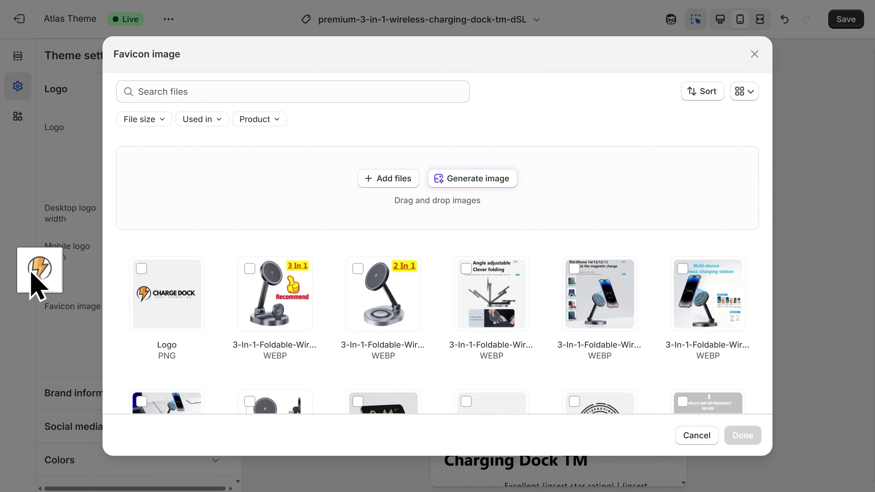
pyautogui.moveTo(33, 279); pyautogui.dragTo(363, 238)
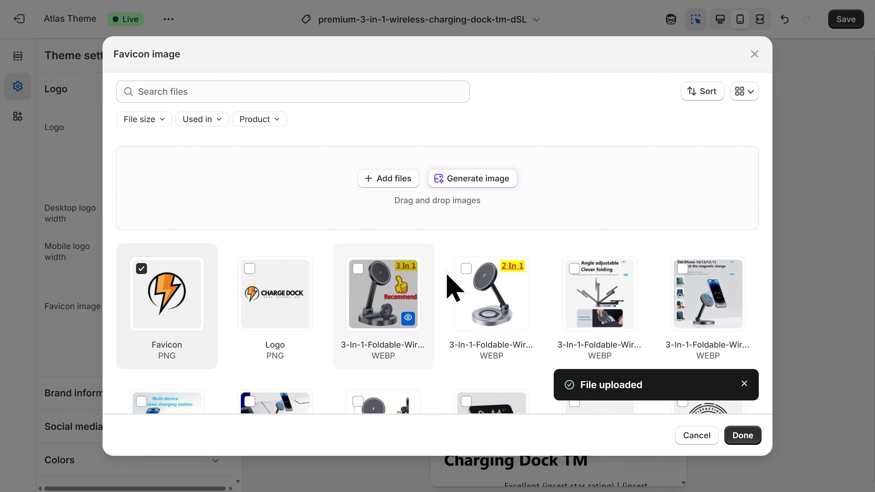
pyautogui.click(741, 440)
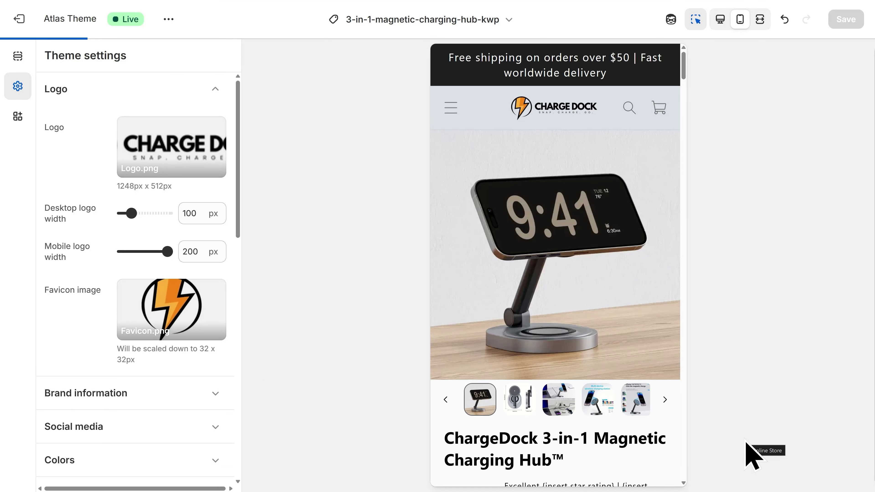
pyautogui.press('F11')
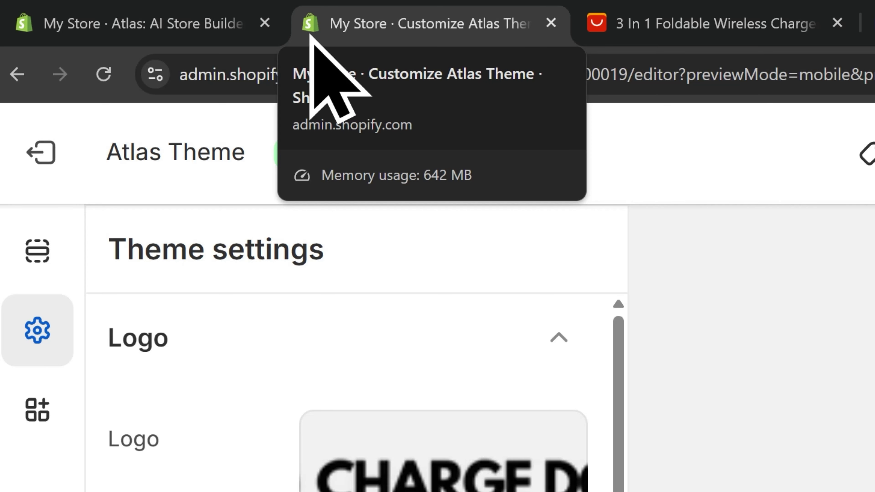
pyautogui.press('F11')
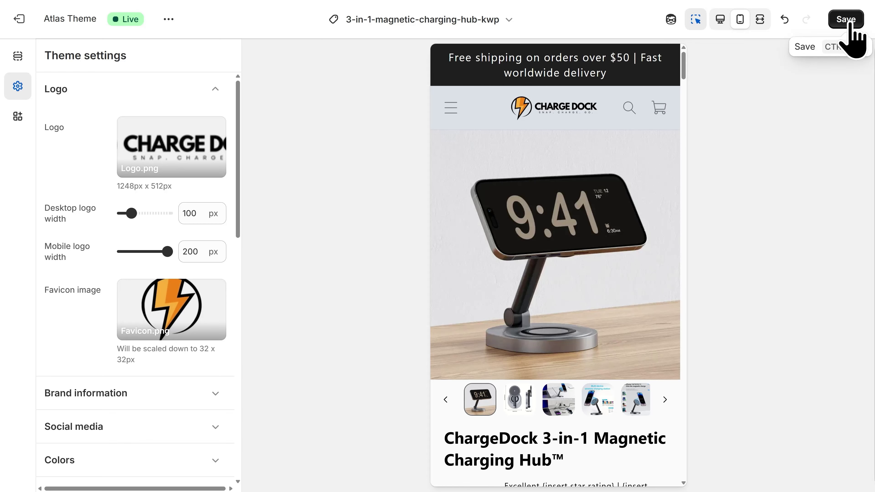
pyautogui.click(848, 20)
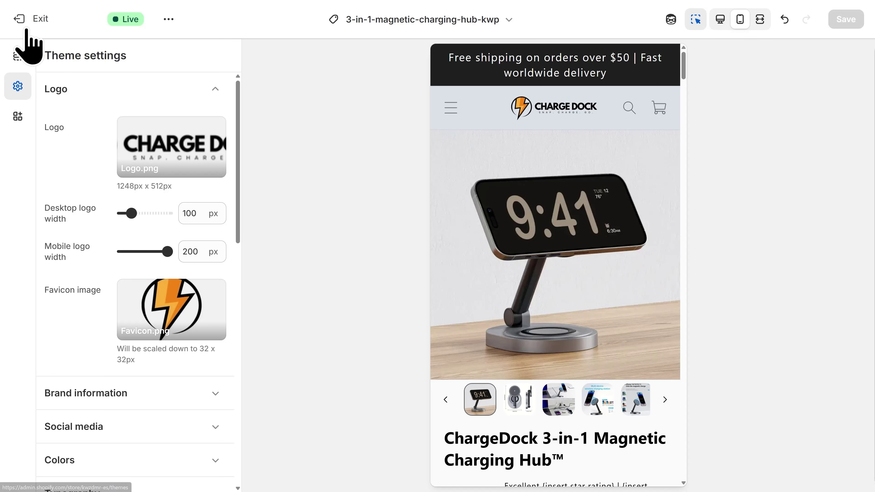
# Exit the theme editor and start creating AI product photos in the Atlas: AI Store Builder app
pyautogui.click(29, 49)
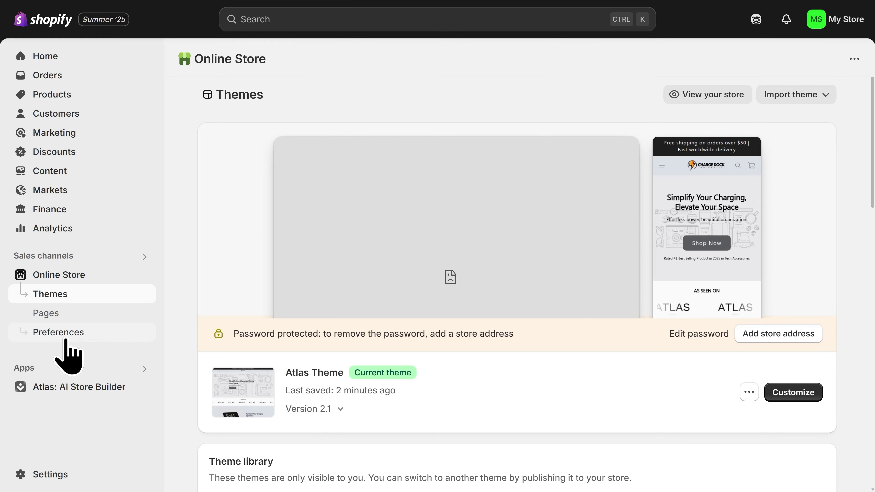
pyautogui.click(76, 387)
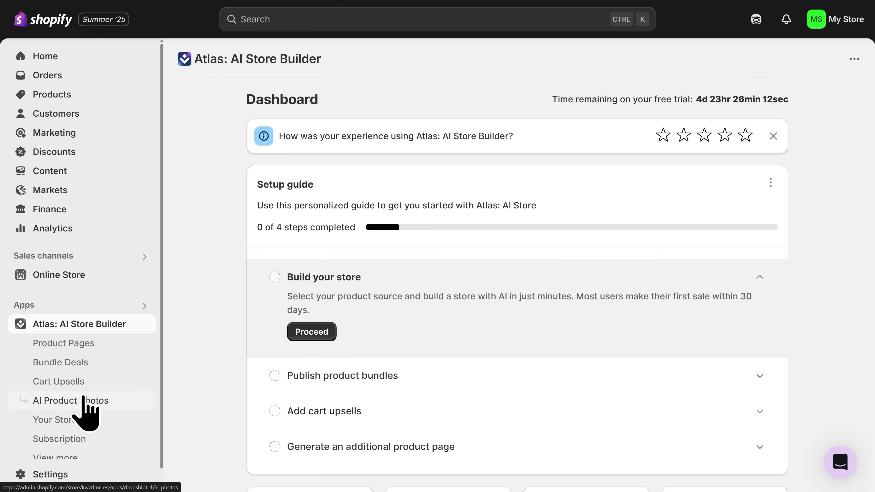
pyautogui.click(112, 403)
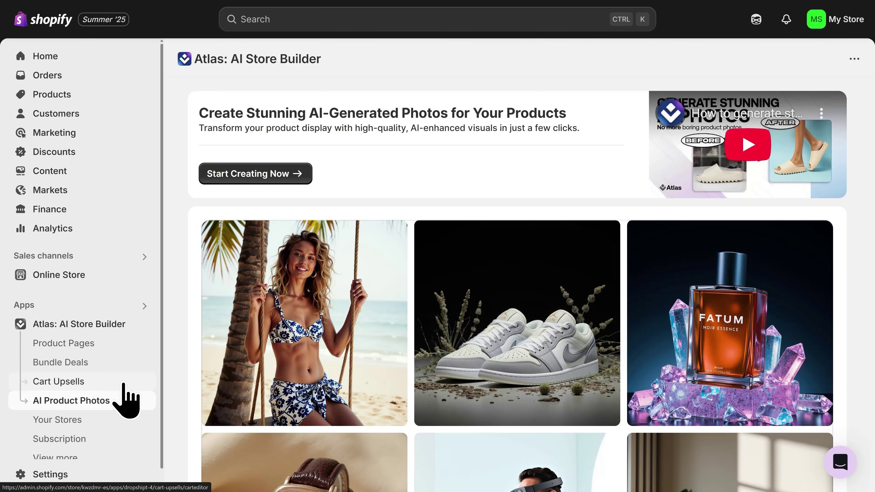
pyautogui.click(257, 182)
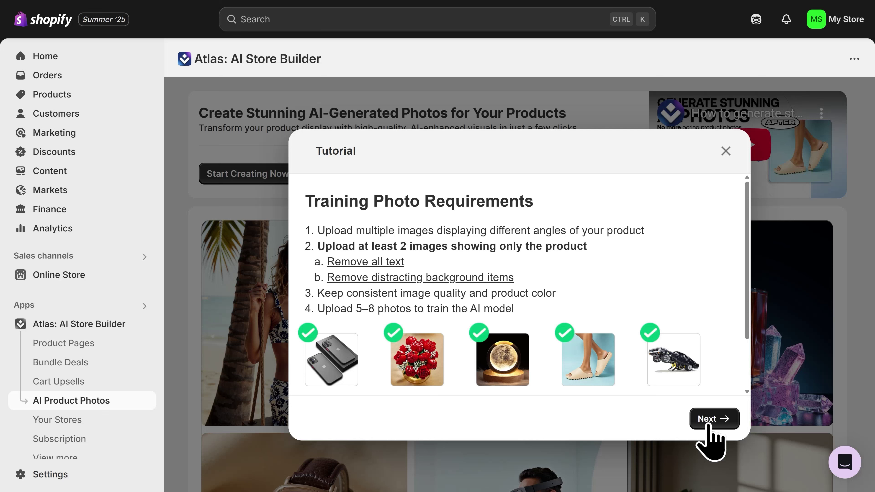
# Go through the AI photo tutorial on training photos, training speed and prompts, and proceed to training an AI model
pyautogui.click(709, 432)
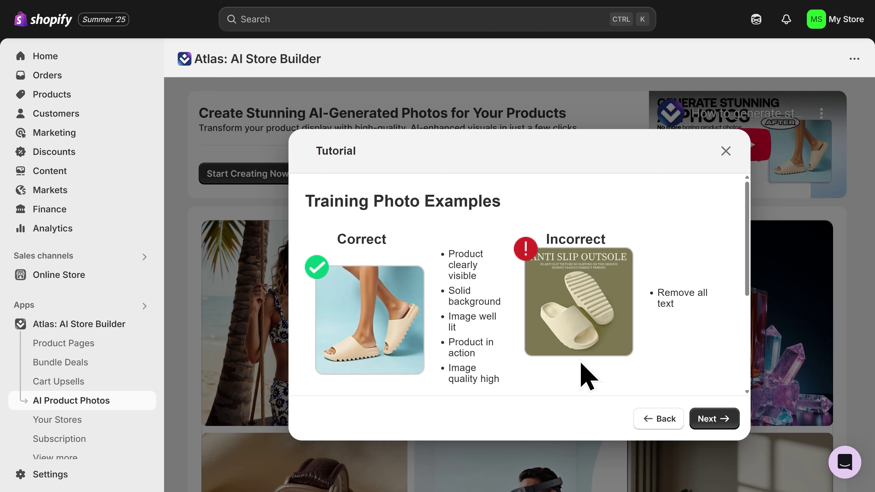
pyautogui.click(709, 421)
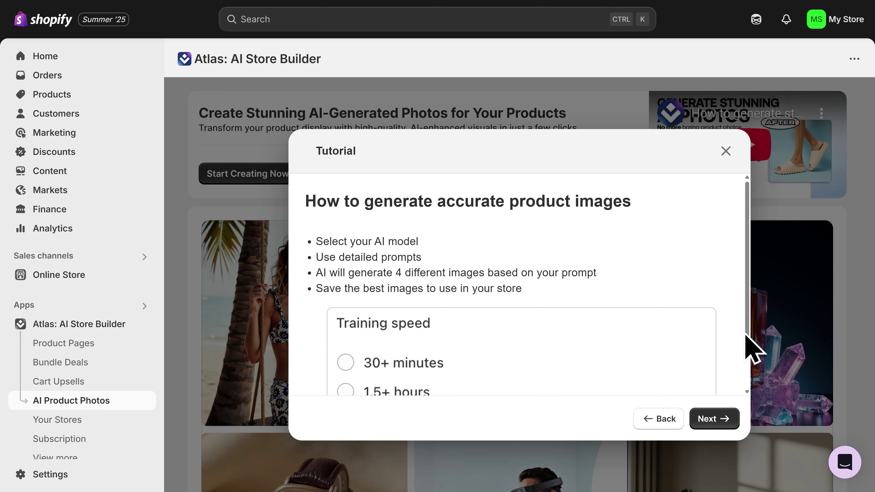
pyautogui.moveTo(746, 328); pyautogui.dragTo(740, 383)
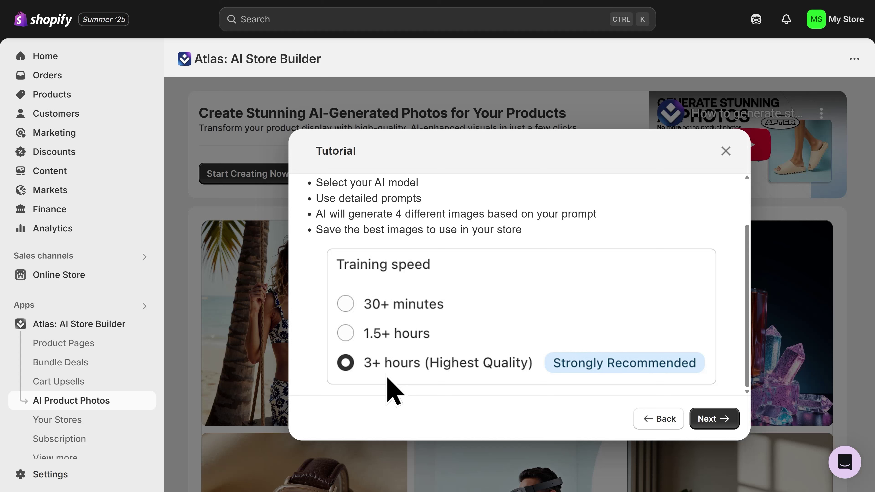
pyautogui.click(719, 428)
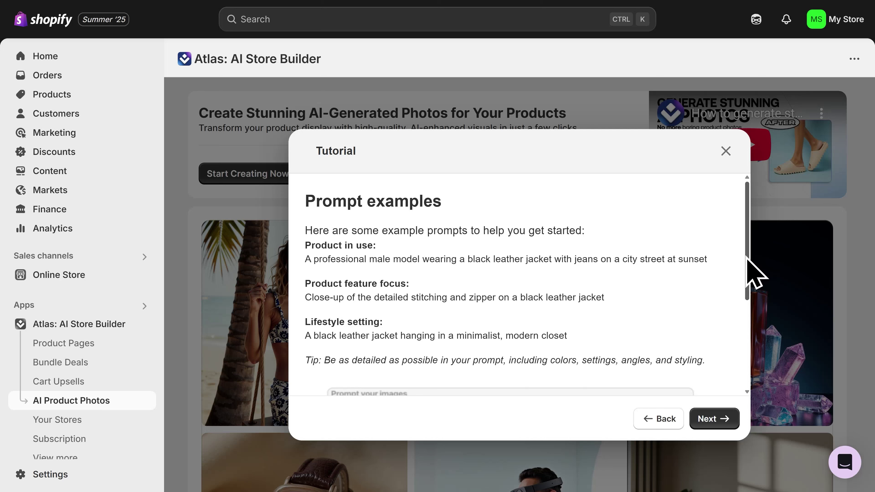
pyautogui.moveTo(747, 273); pyautogui.dragTo(751, 331)
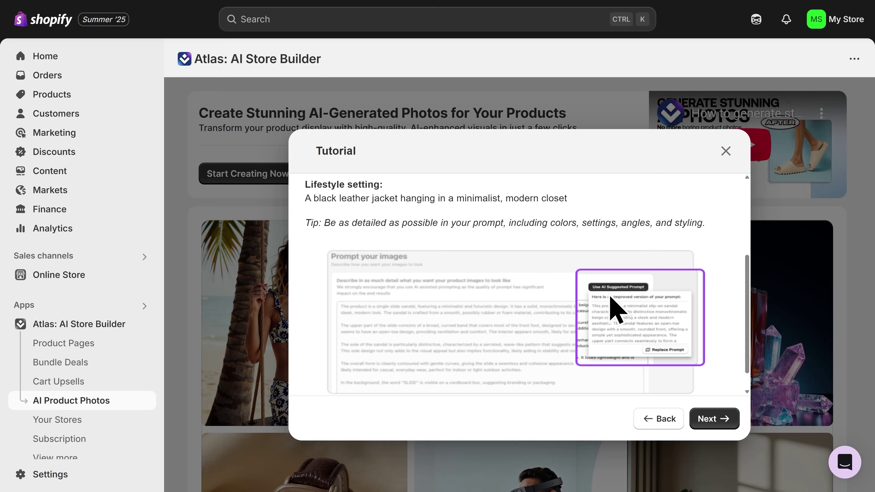
pyautogui.click(713, 427)
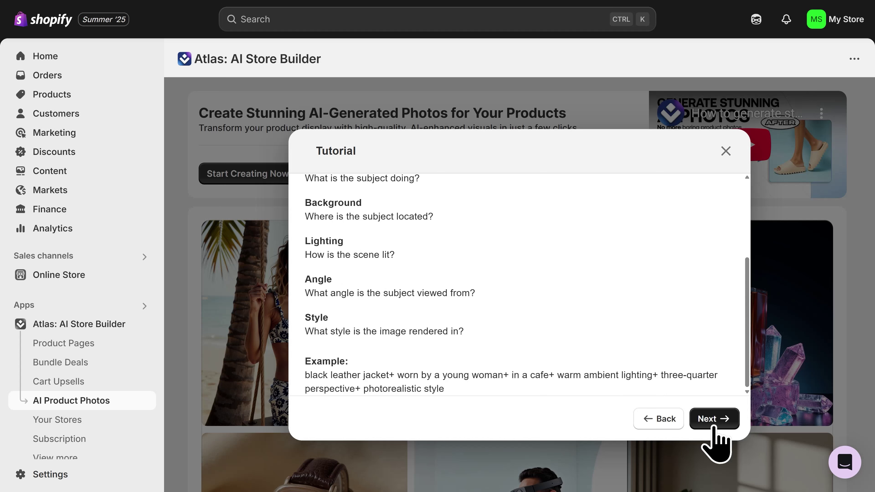
pyautogui.click(712, 419)
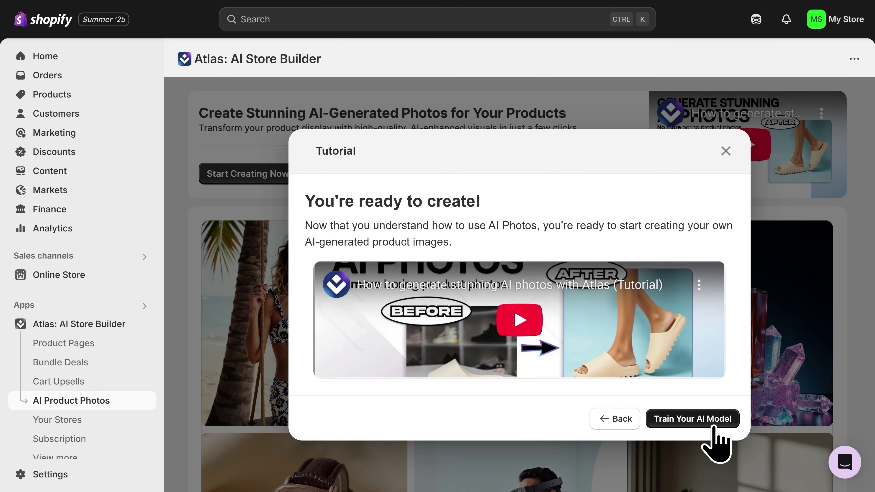
pyautogui.click(712, 428)
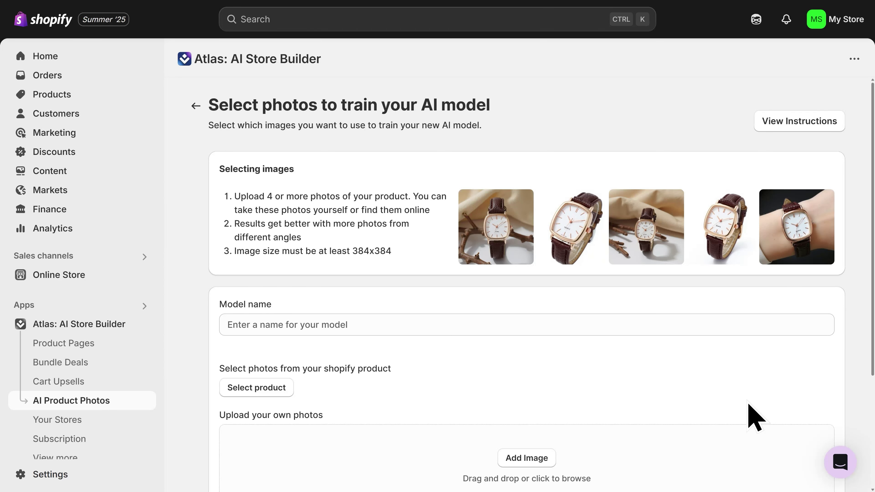
# Name the model Charge Dock and select the first photo of Premium 3-in-1 Wireless Charging Dock TM as a training image
pyautogui.click(381, 323)
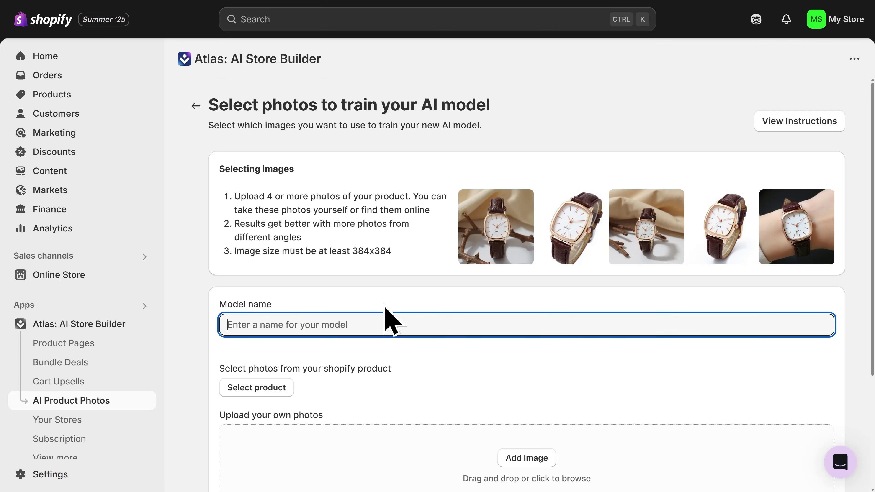
pyautogui.write('Charge Dock')
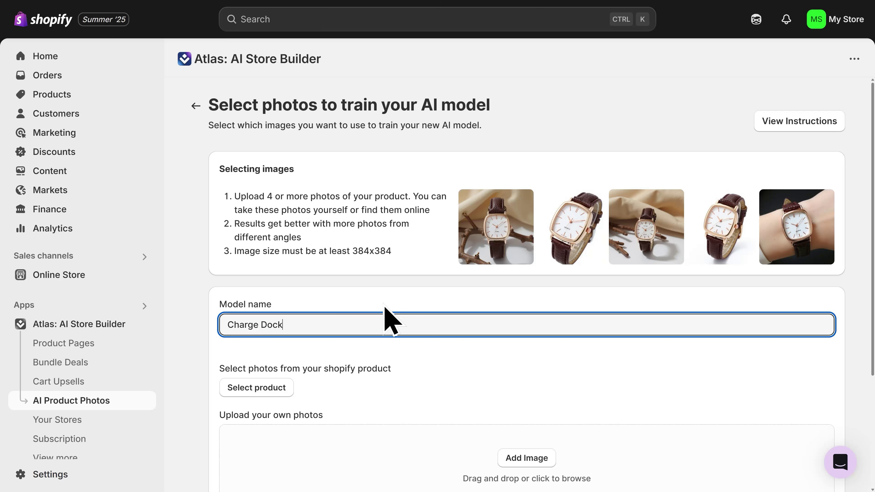
pyautogui.scroll(-3, 401, 355)
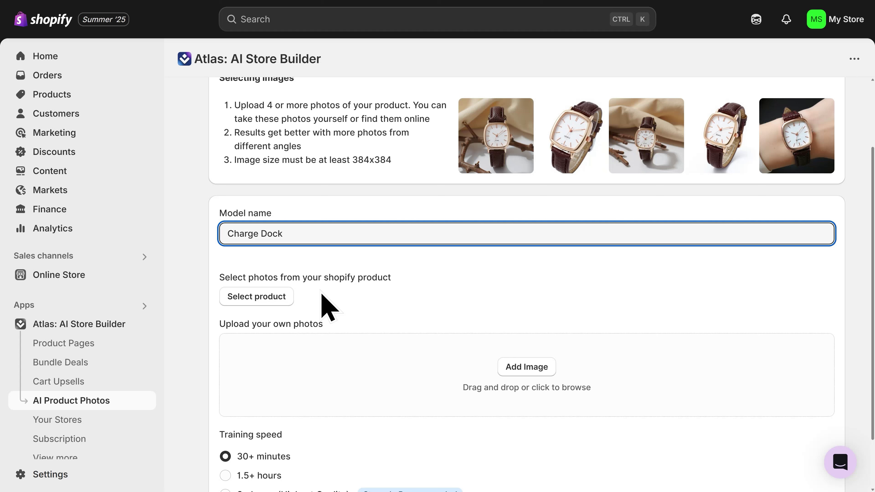
pyautogui.click(262, 303)
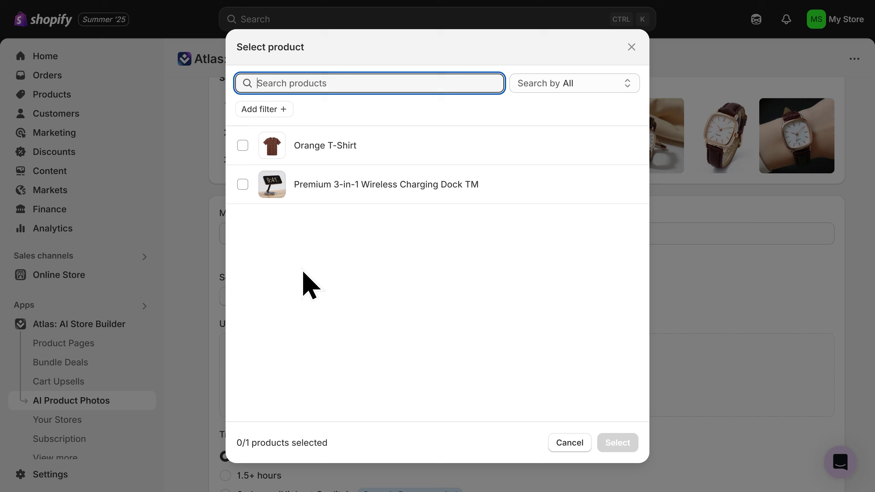
pyautogui.click(330, 198)
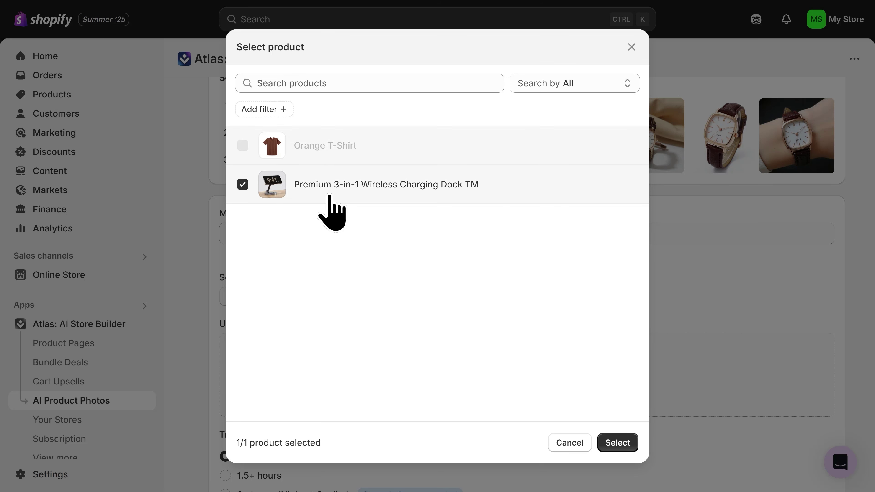
pyautogui.click(617, 442)
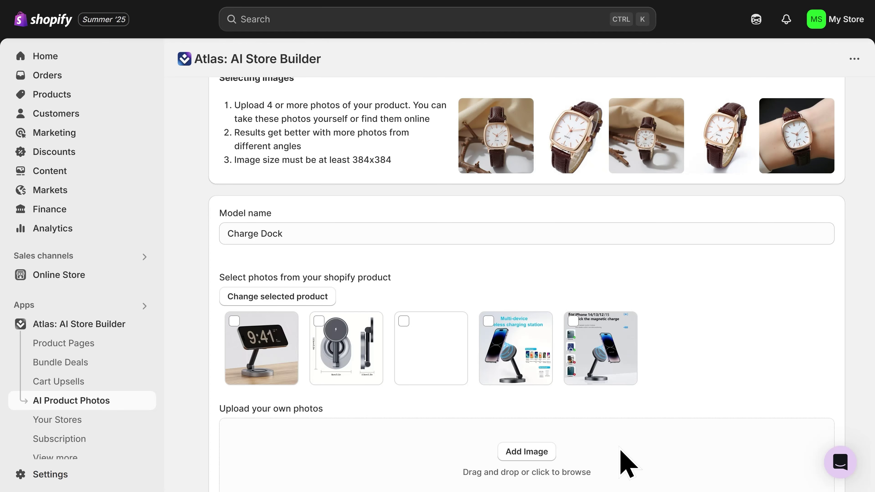
pyautogui.click(240, 331)
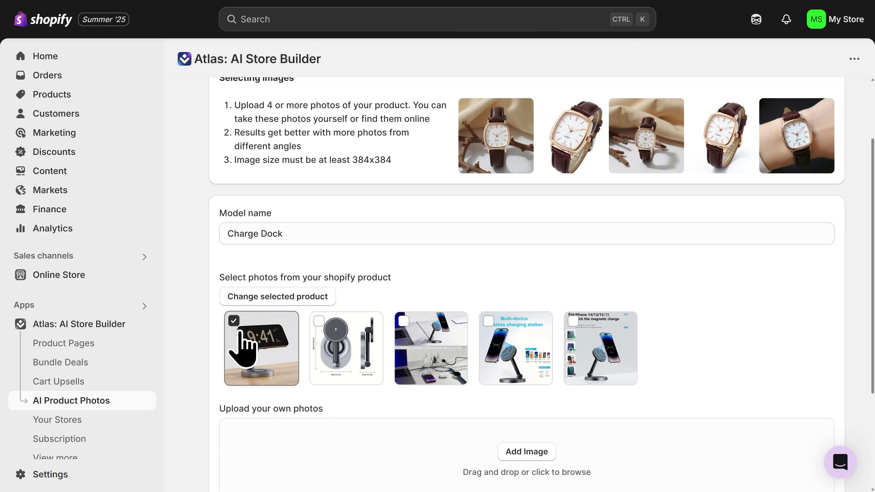
# Upload seven own photos of the charging dock and select all of them as training images
pyautogui.scroll(-3, 379, 397)
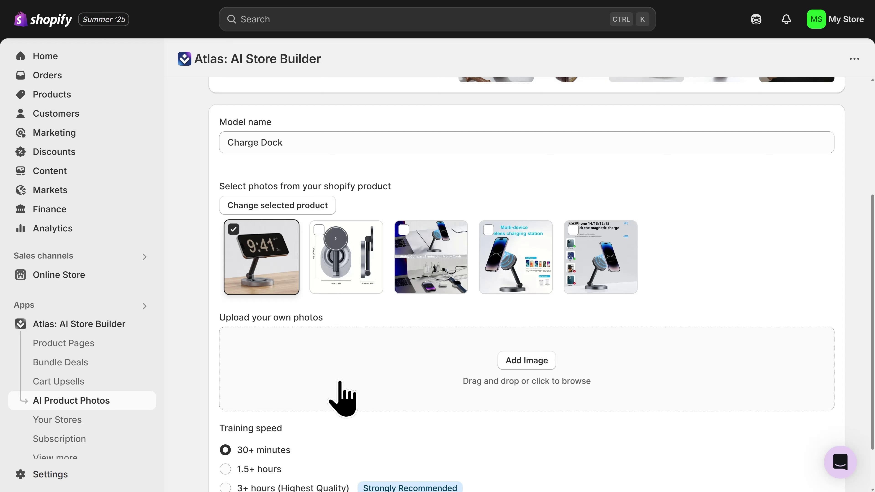
pyautogui.moveTo(27, 301); pyautogui.dragTo(322, 368)
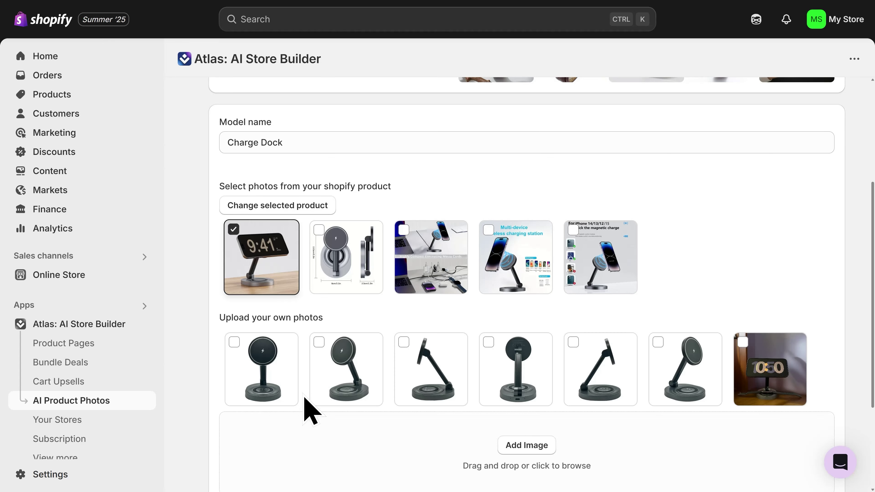
pyautogui.click(250, 362)
pyautogui.click(322, 344)
pyautogui.click(406, 358)
pyautogui.click(492, 365)
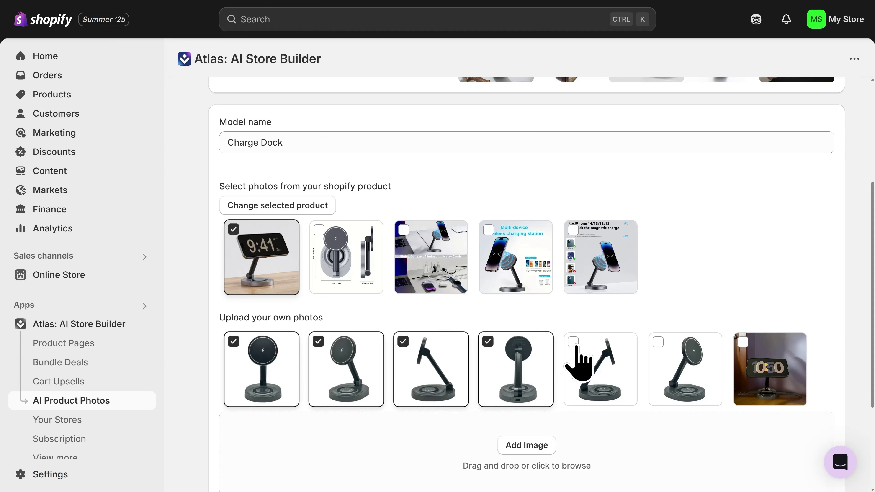
pyautogui.click(580, 361)
pyautogui.click(669, 362)
pyautogui.click(744, 358)
# Start training the model at the 30+ minutes speed and approve the use of one model training
pyautogui.scroll(-4, 744, 358)
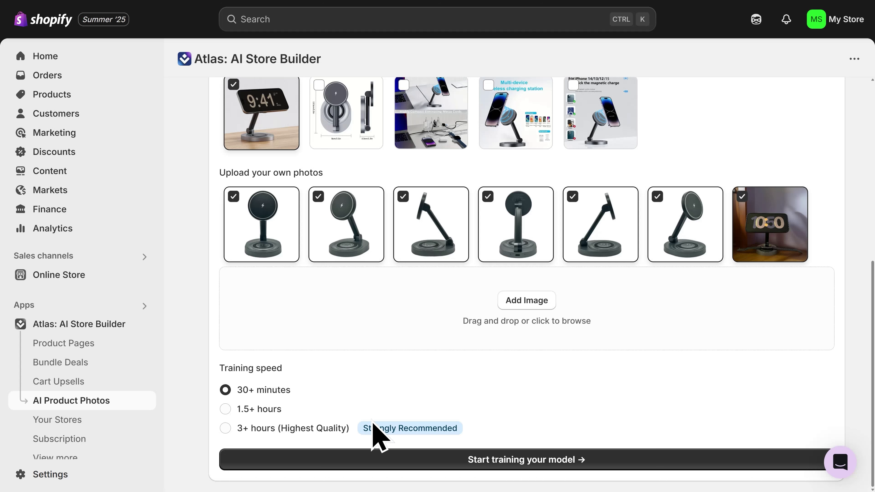
pyautogui.click(526, 462)
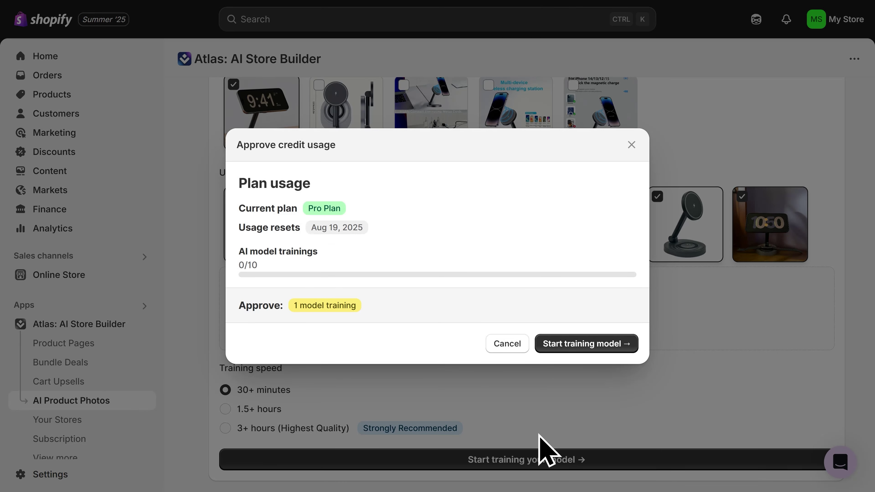
pyautogui.click(581, 352)
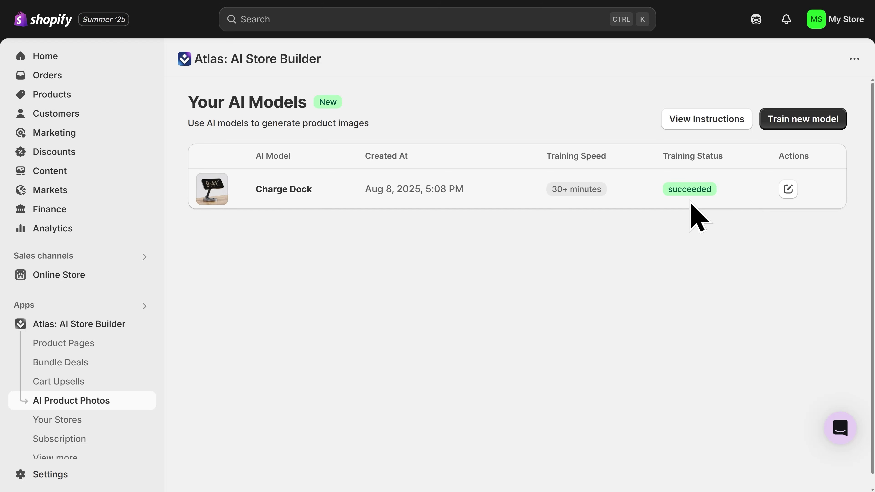
# Generate images with the Charge Dock model from the recommended AI prompt describing a black smartphone stand on a wooden surface
pyautogui.click(788, 189)
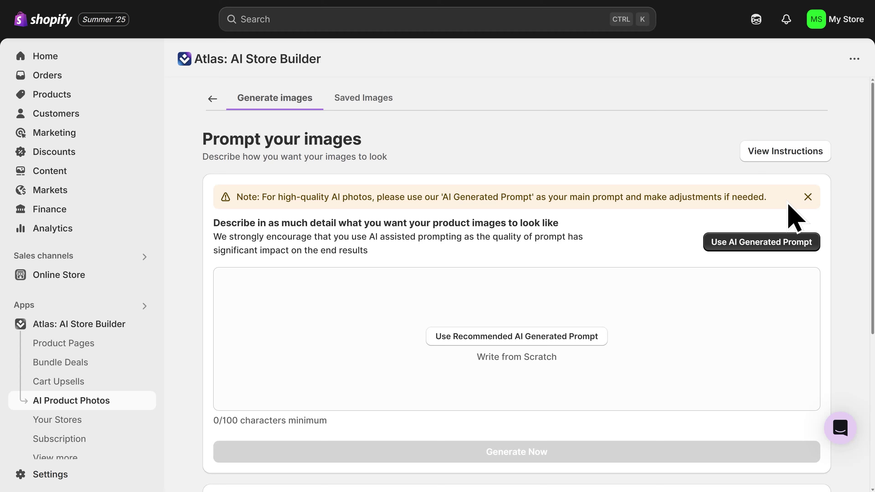
pyautogui.click(509, 343)
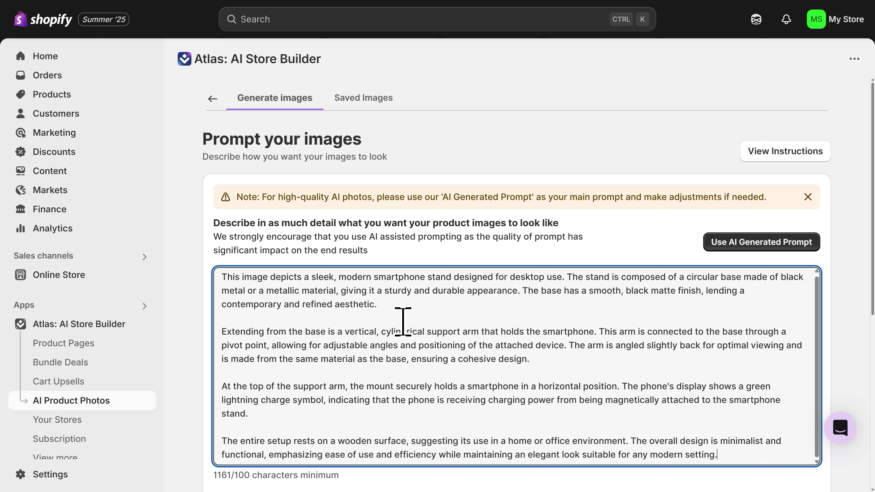
pyautogui.scroll(-4, 403, 321)
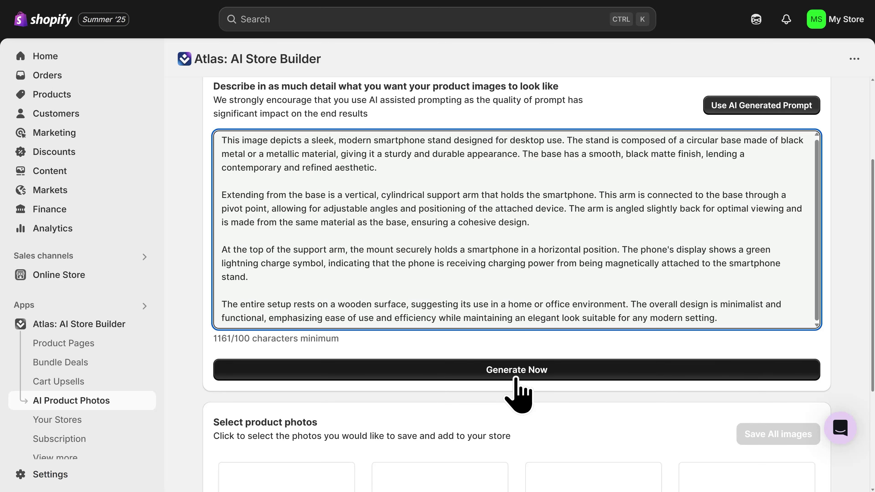
pyautogui.click(516, 378)
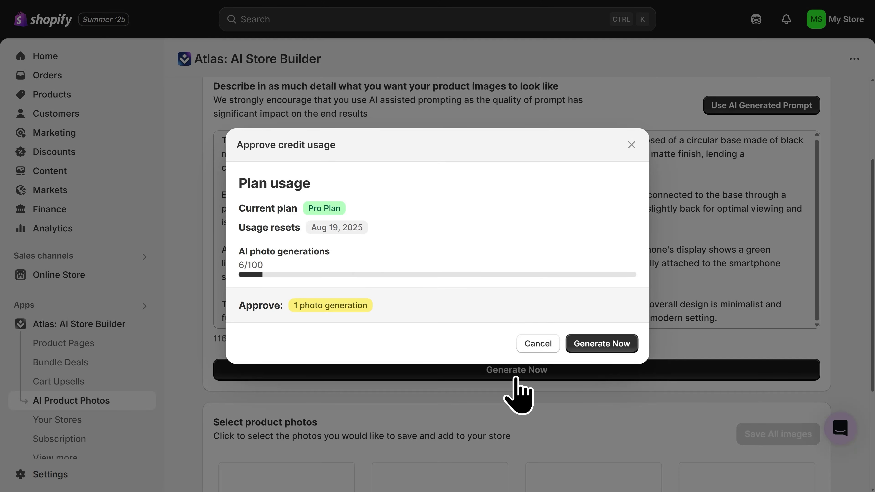
pyautogui.click(603, 353)
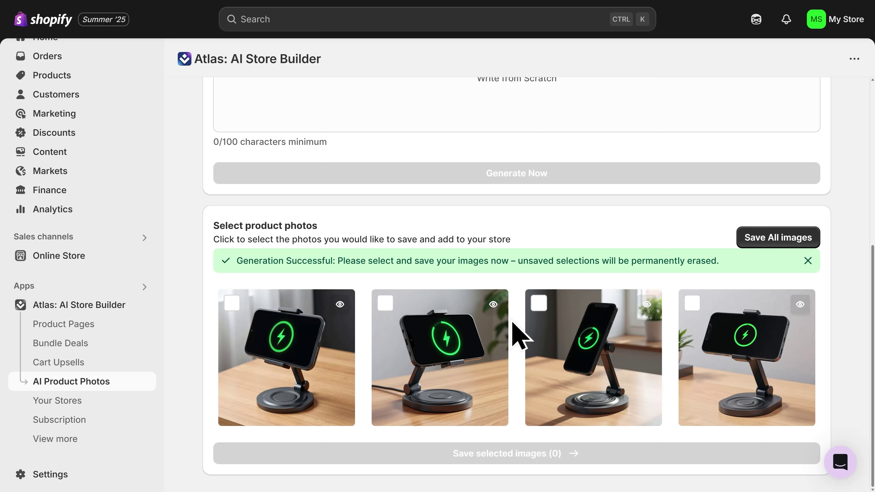
# Preview the second generated photo, save all the generated images and view them in the saved images history
pyautogui.click(495, 309)
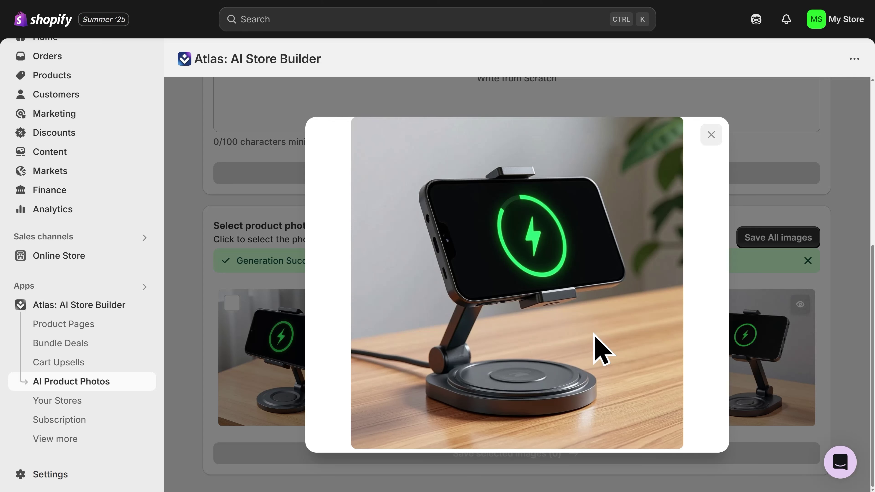
pyautogui.click(710, 138)
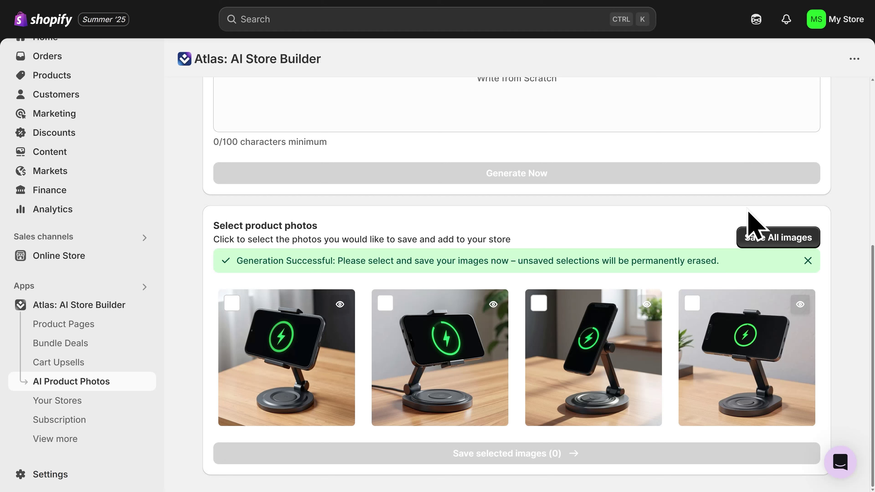
pyautogui.click(769, 243)
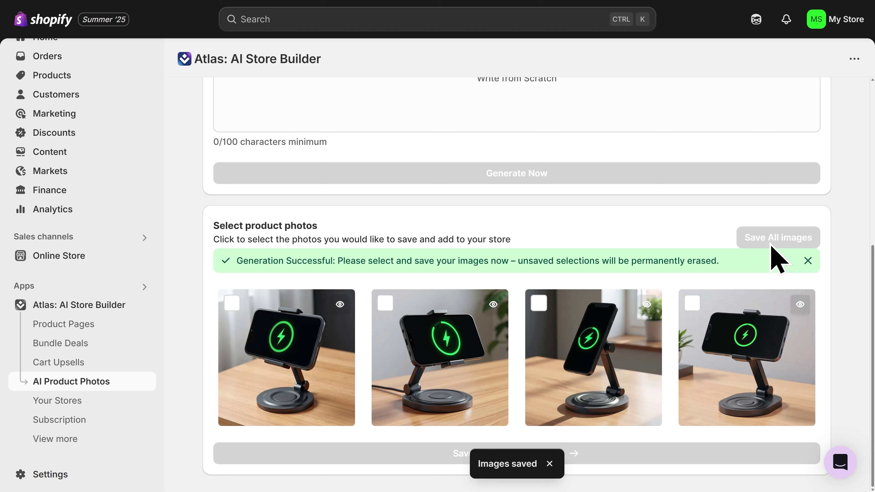
pyautogui.scroll(5, 518, 250)
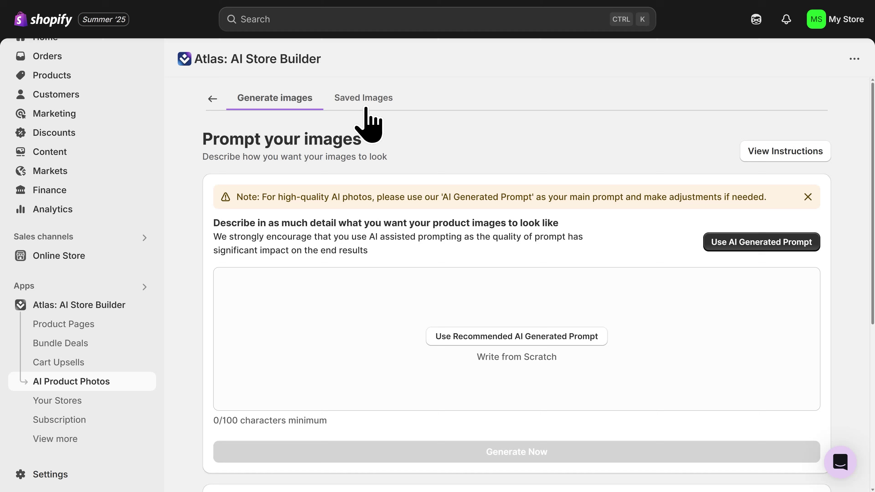
pyautogui.click(366, 109)
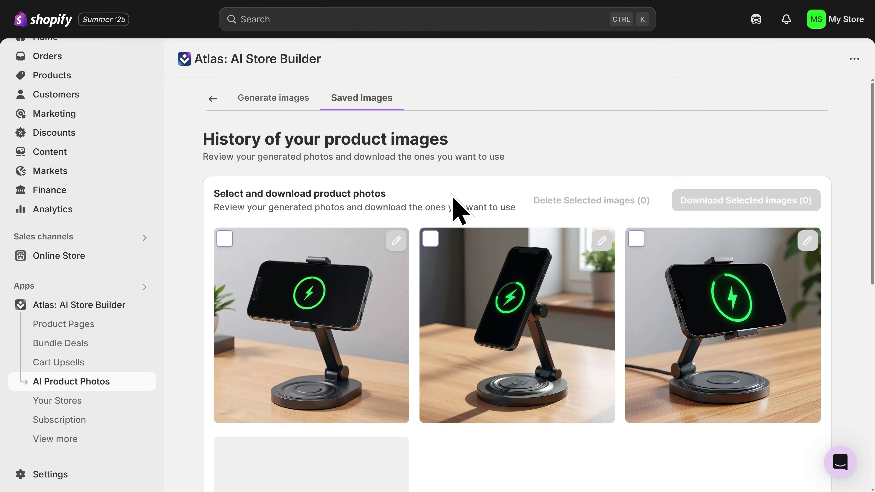
# Select all four generated charging dock photos in the saved images history and download them
pyautogui.scroll(-3, 459, 207)
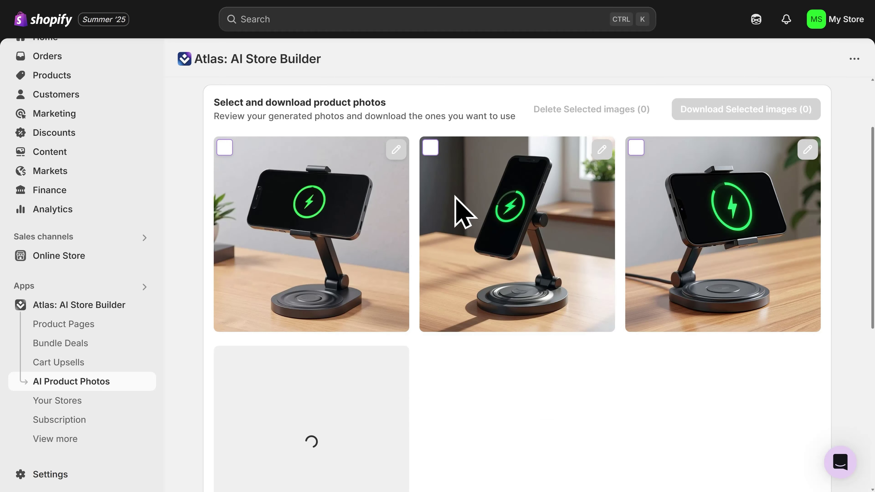
pyautogui.scroll(-1, 460, 207)
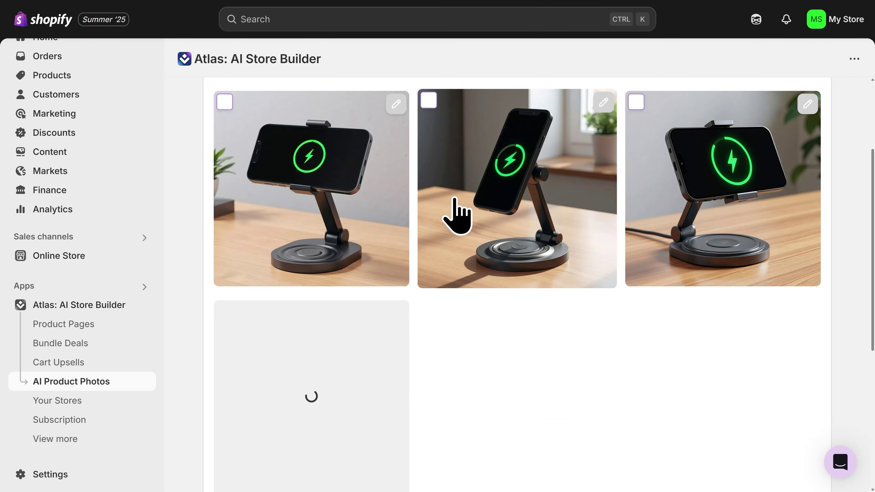
pyautogui.click(225, 102)
pyautogui.click(429, 101)
pyautogui.click(635, 102)
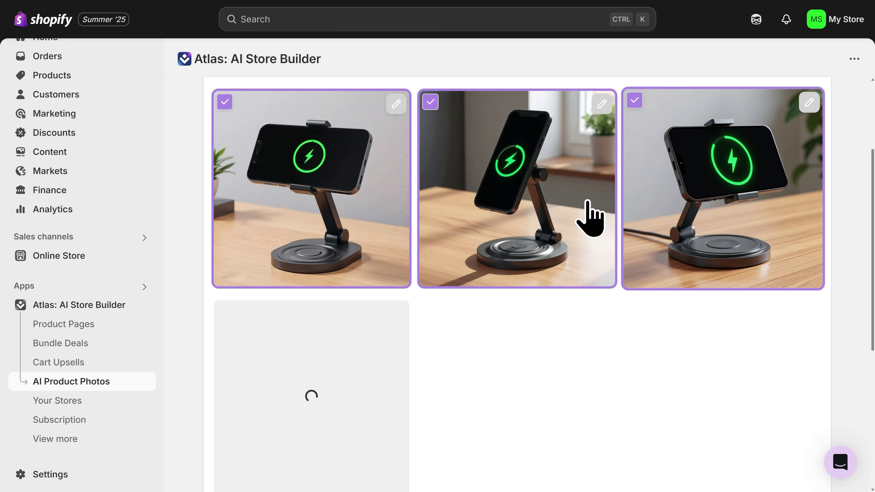
pyautogui.scroll(-2, 475, 362)
pyautogui.click(224, 226)
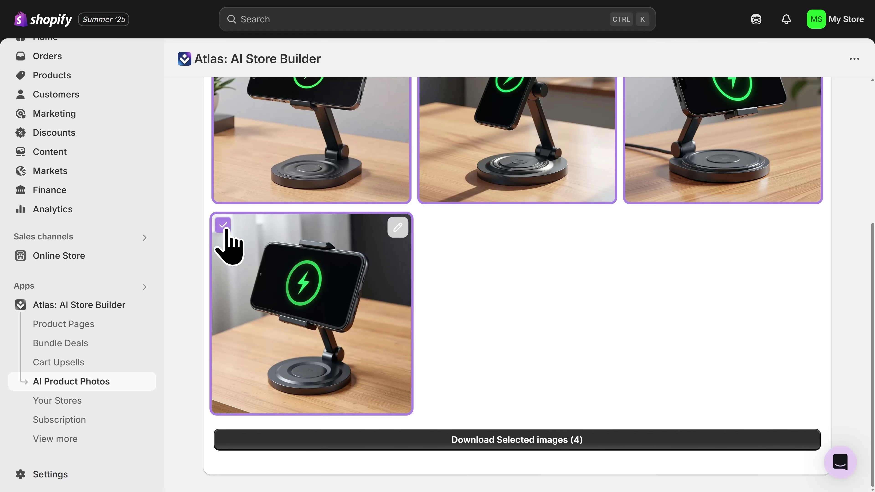
pyautogui.click(519, 448)
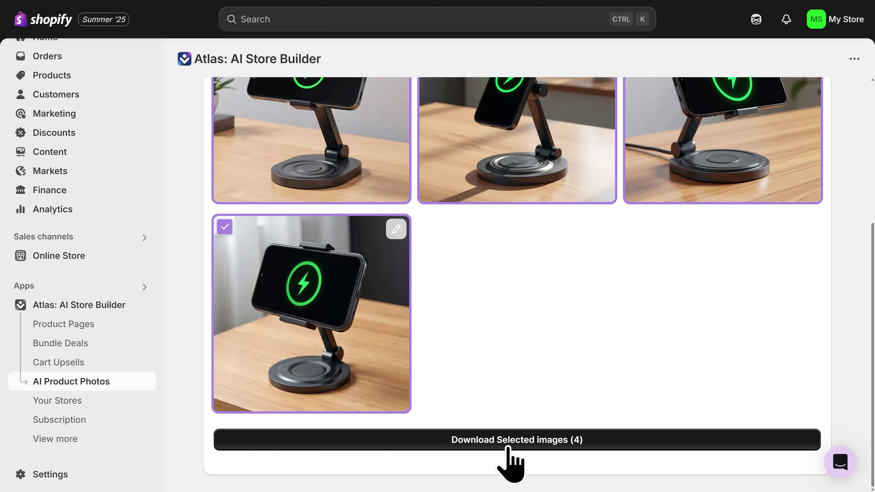
# Open the ChargeDock 3-in-1 Magnetic Charging Hub product and remove seven media images, keeping only the main photo showing the 9:41 clock
pyautogui.click(76, 79)
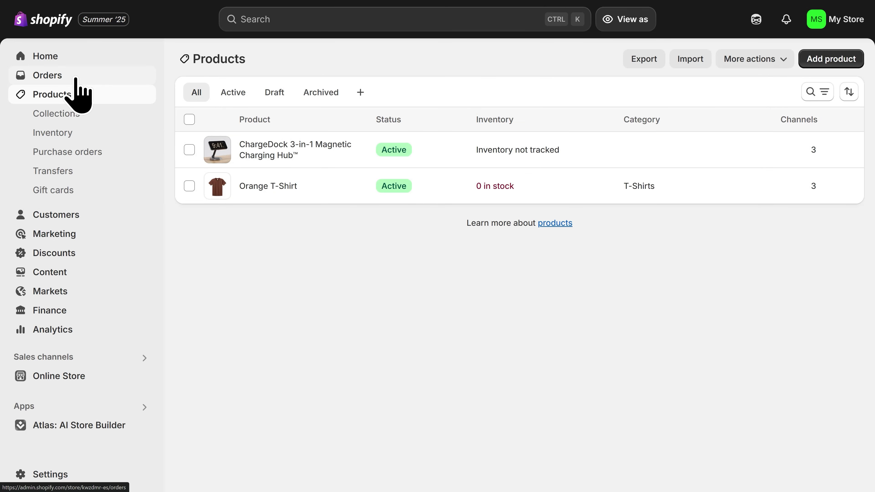
pyautogui.click(279, 159)
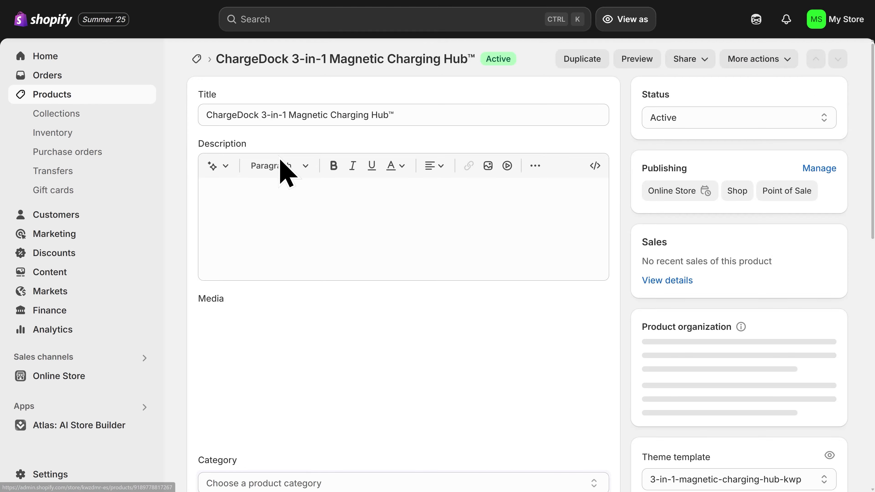
pyautogui.scroll(-10, 180, 182)
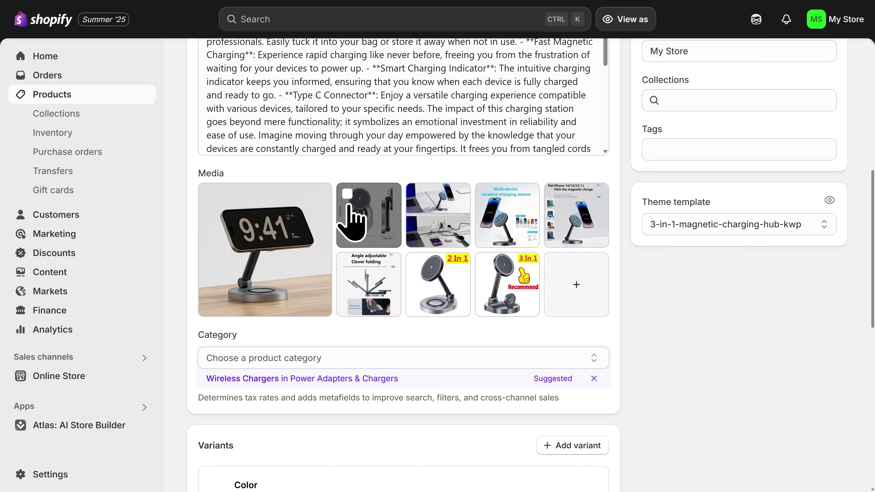
pyautogui.click(347, 194)
pyautogui.click(346, 263)
pyautogui.click(416, 263)
pyautogui.click(416, 194)
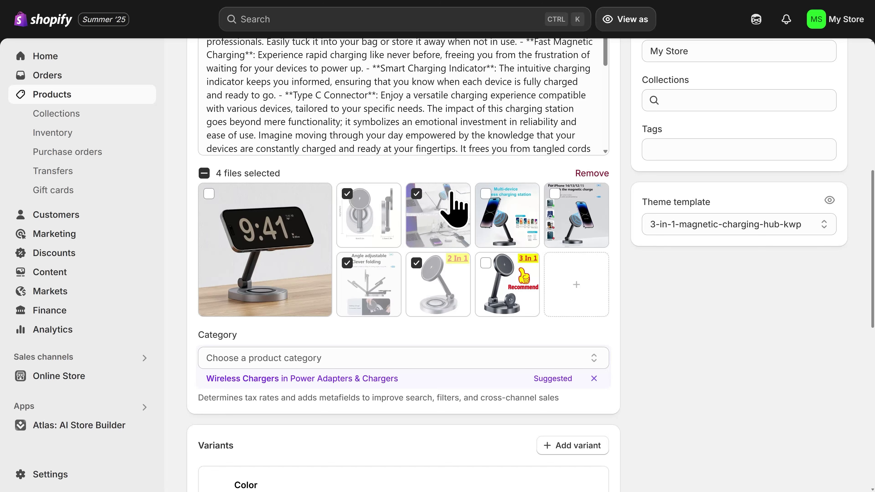
pyautogui.click(485, 193)
pyautogui.click(485, 263)
pyautogui.click(554, 193)
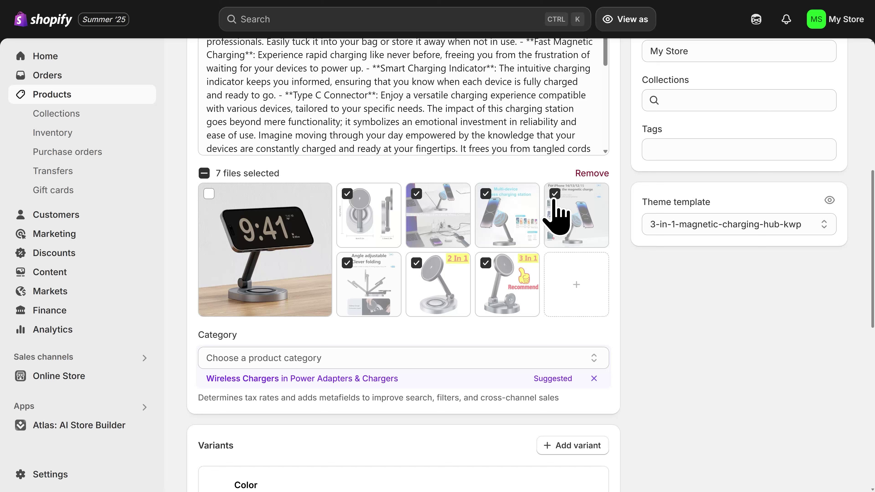
pyautogui.click(591, 174)
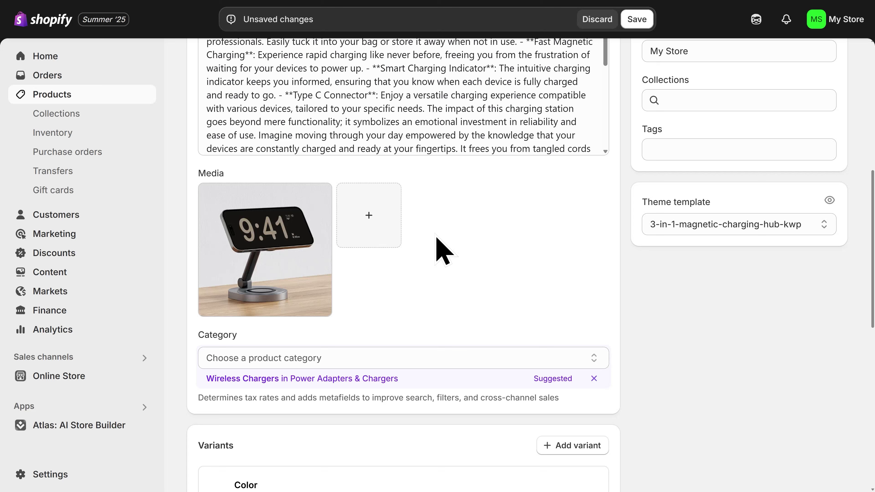
# Upload the four downloaded AI photos to the product's media, make image_12443 the main image and save the product
pyautogui.click(369, 216)
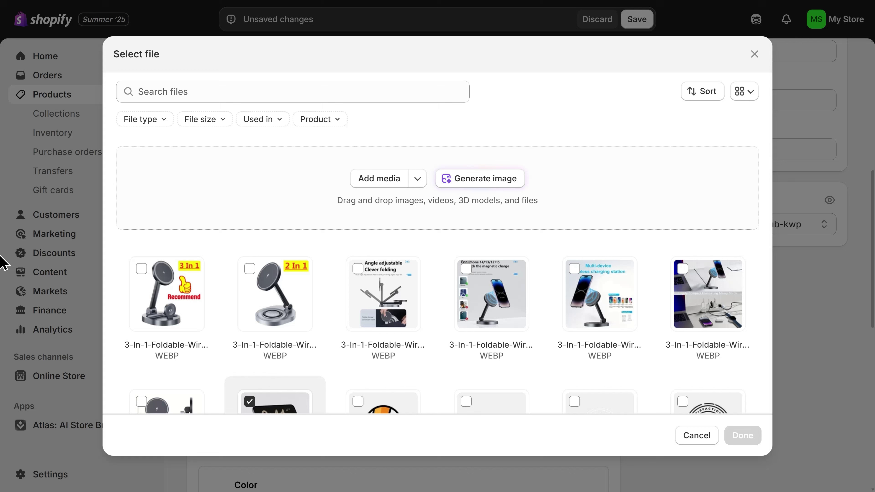
pyautogui.moveTo(0, 241); pyautogui.dragTo(349, 206)
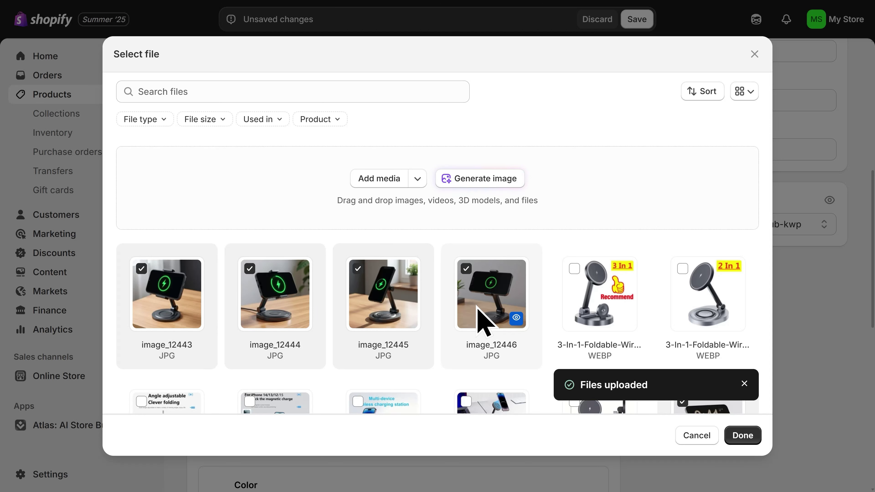
pyautogui.click(742, 435)
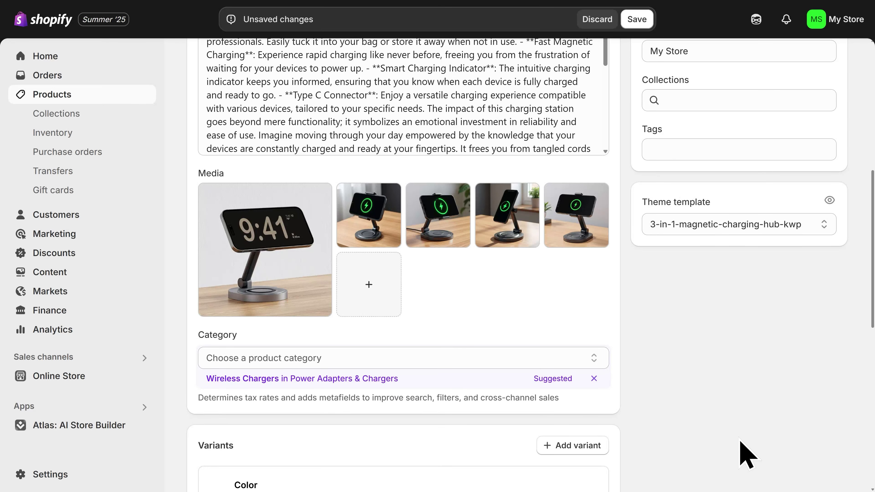
pyautogui.moveTo(371, 231); pyautogui.dragTo(271, 264)
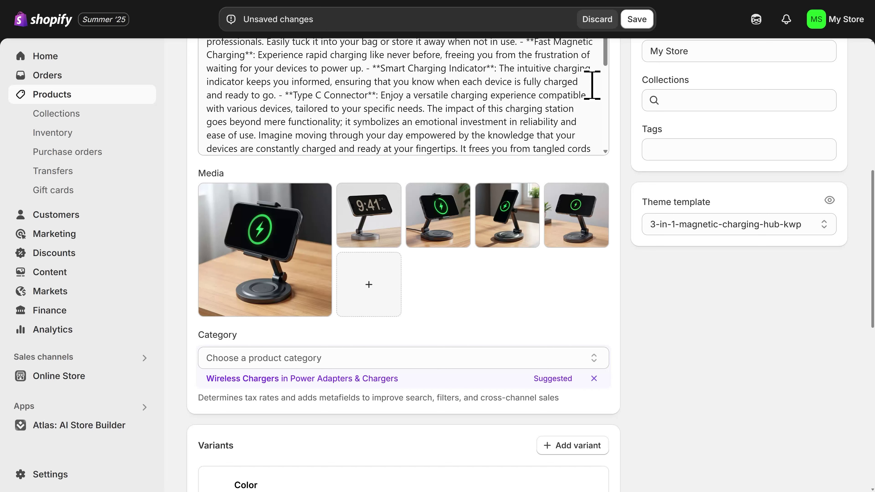
pyautogui.click(635, 20)
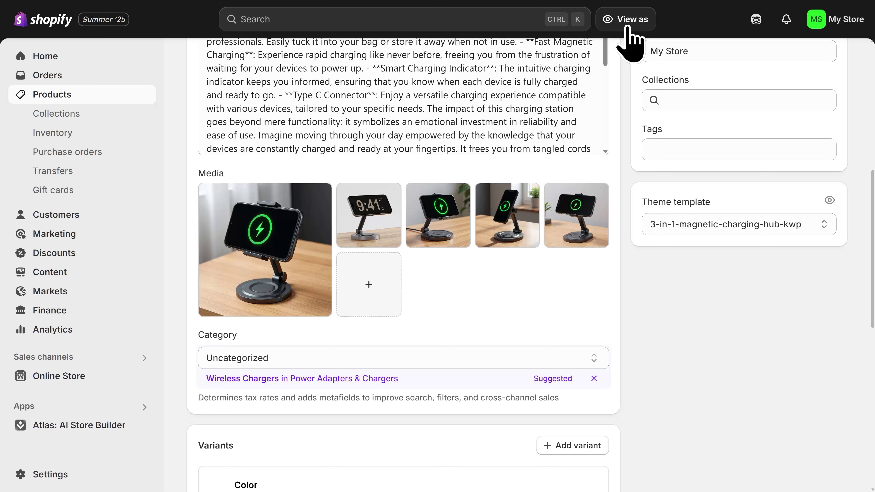
# Start a new bundle deal in Atlas: AI Store Builder from the Volume Discount template
pyautogui.click(85, 427)
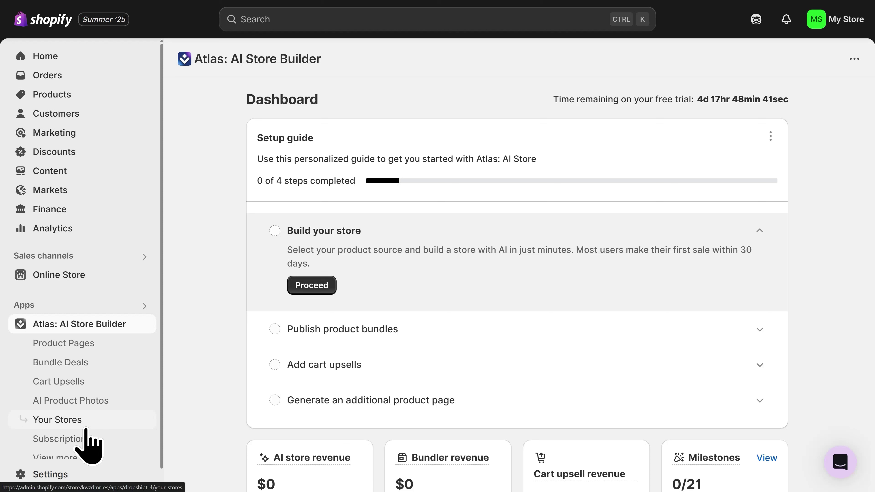
pyautogui.click(97, 367)
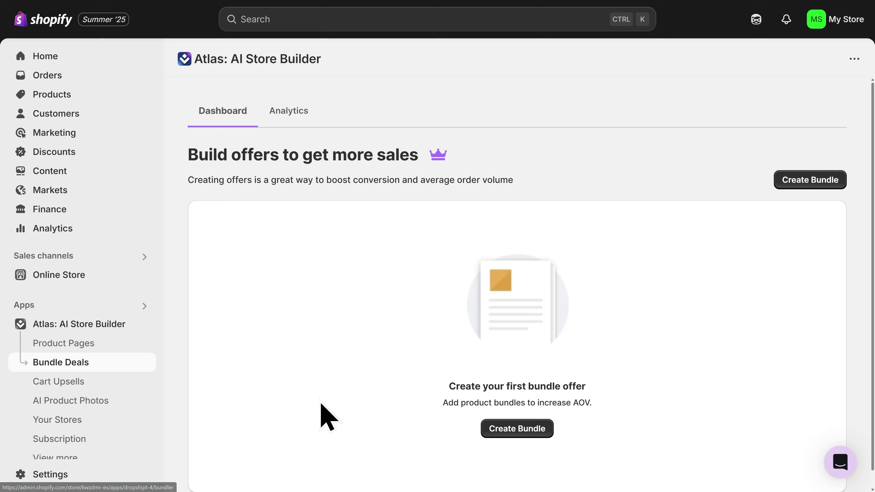
pyautogui.click(515, 434)
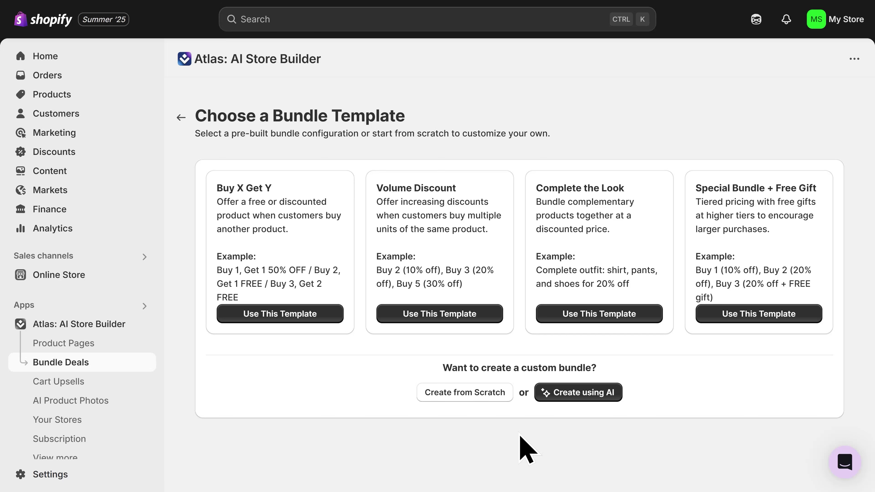
pyautogui.click(441, 314)
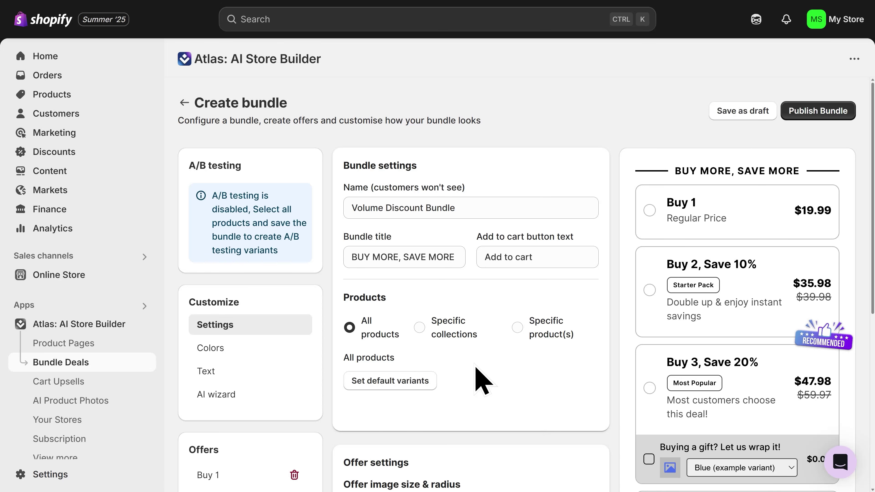
# Select the ChargeDock 3-in-1 Magnetic Charging Hub as the bundle's product in the AI setup wizard
pyautogui.click(253, 400)
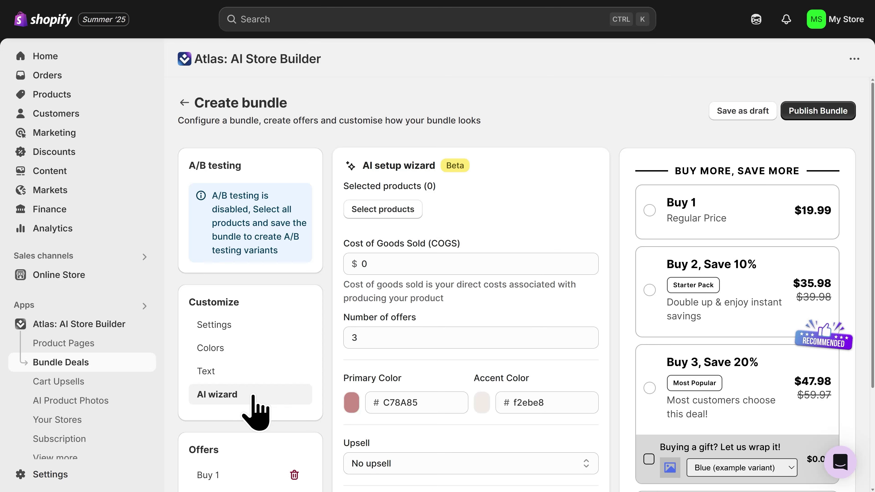
pyautogui.click(373, 217)
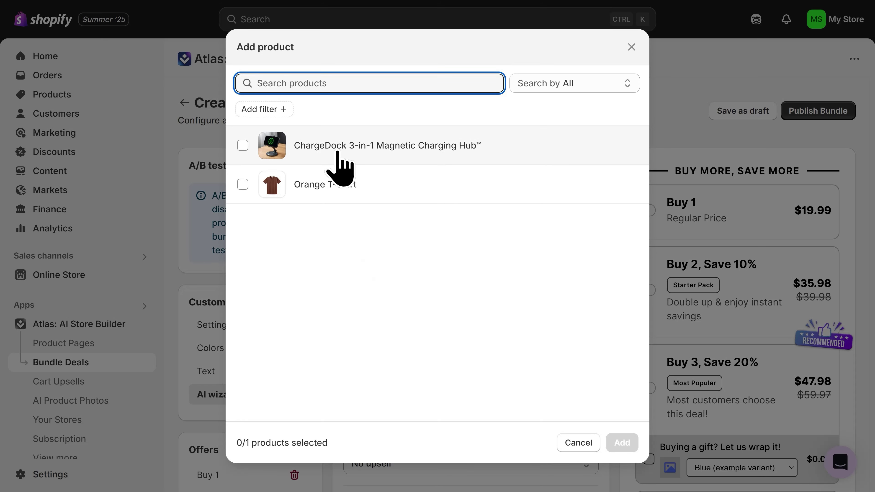
pyautogui.click(336, 150)
pyautogui.click(622, 443)
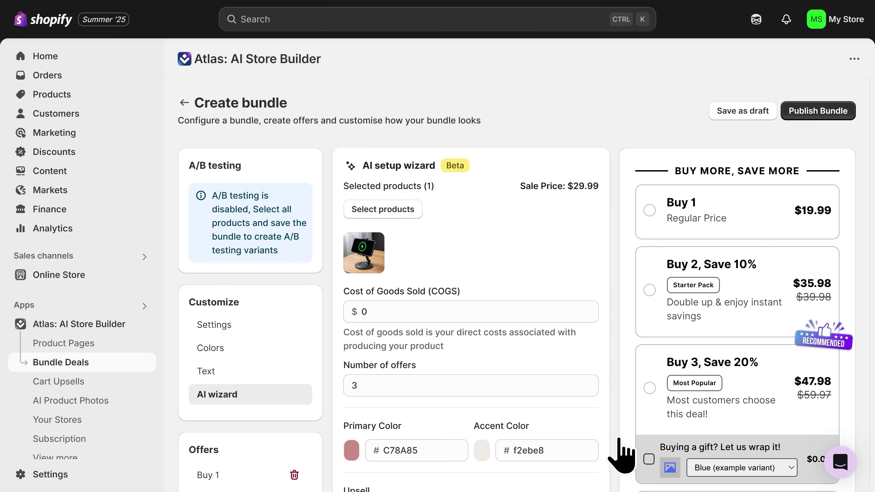
# Set the cost of goods sold to $11 and generate the AI recommended offers without an upsell or gift
pyautogui.click(406, 312)
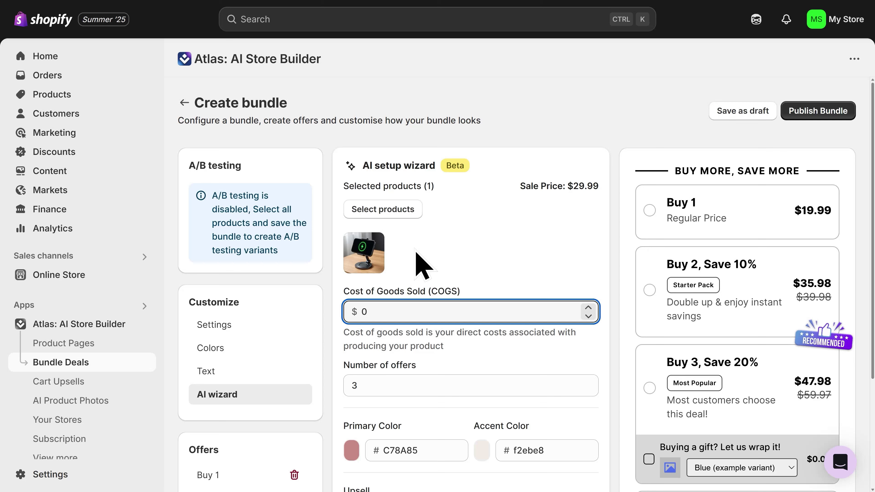
pyautogui.hotkey('ctrl', 'a')
pyautogui.write('11')
pyautogui.click(416, 254)
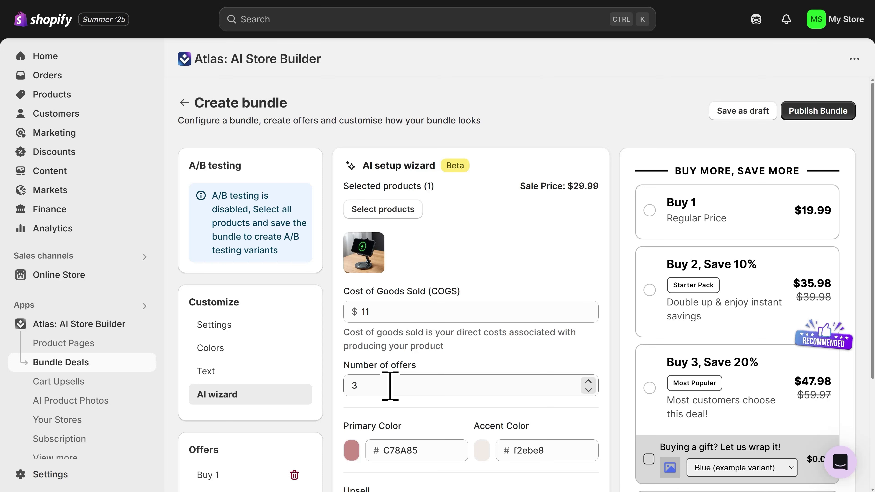
pyautogui.scroll(-4, 402, 385)
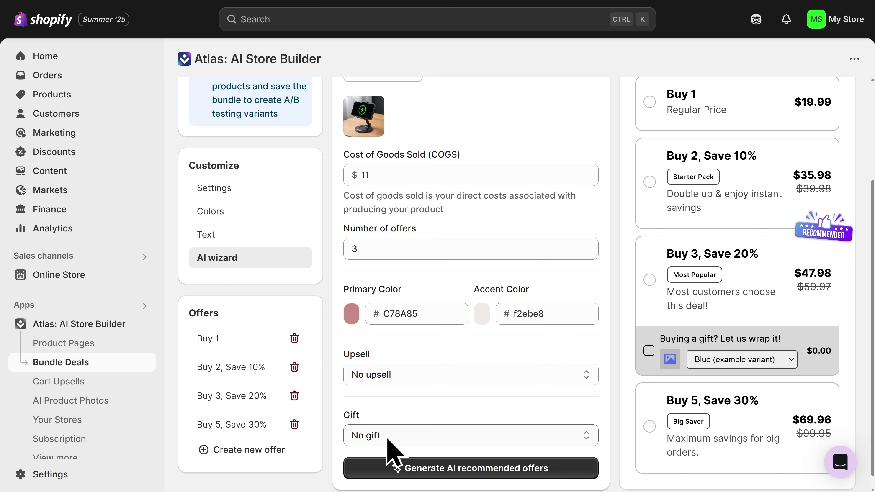
pyautogui.scroll(-1, 390, 450)
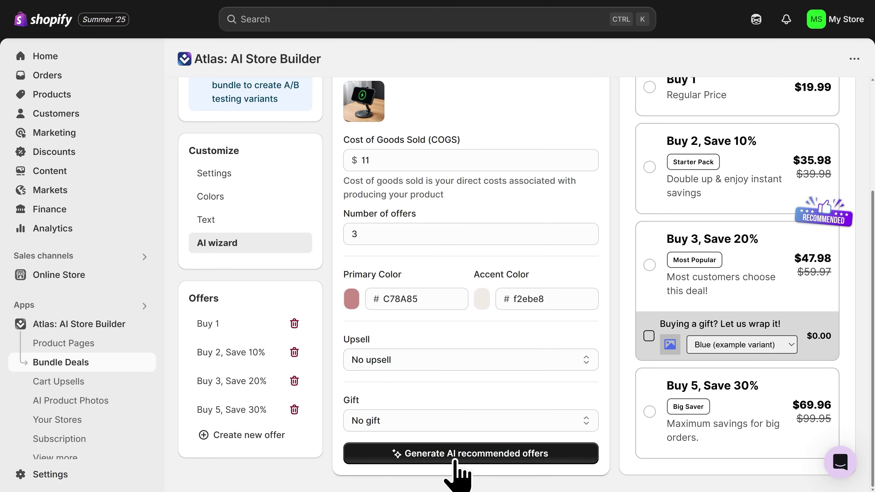
pyautogui.click(466, 463)
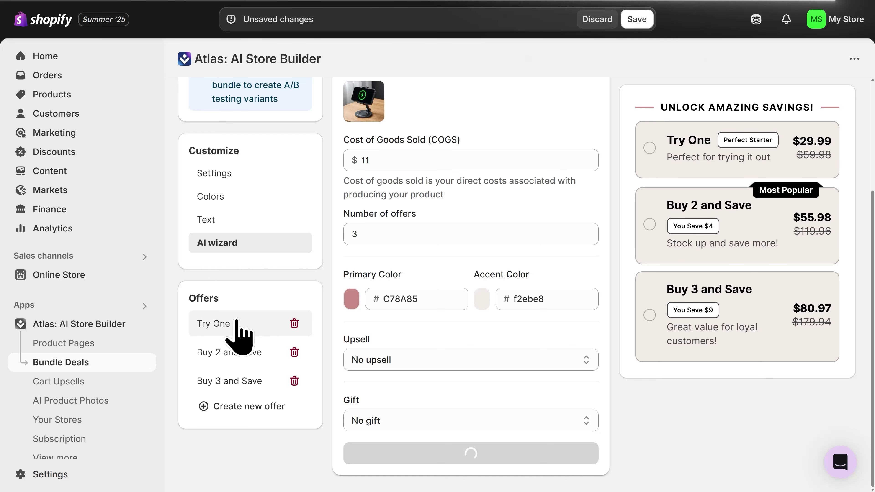
# Check the settings of the Try One offer and save the bundle
pyautogui.click(238, 326)
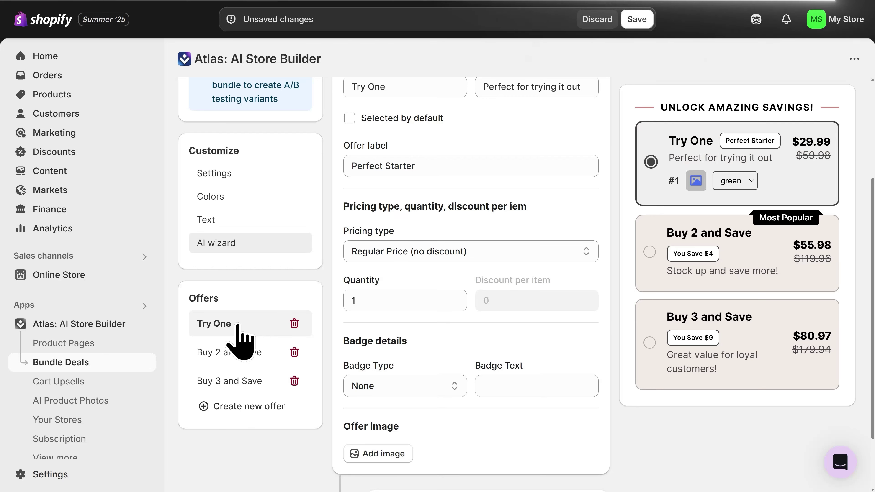
pyautogui.scroll(4, 475, 338)
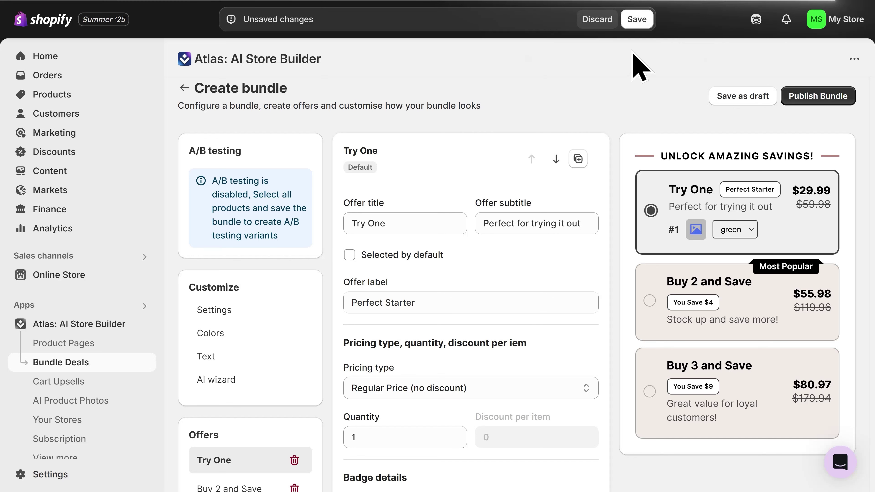
pyautogui.click(638, 24)
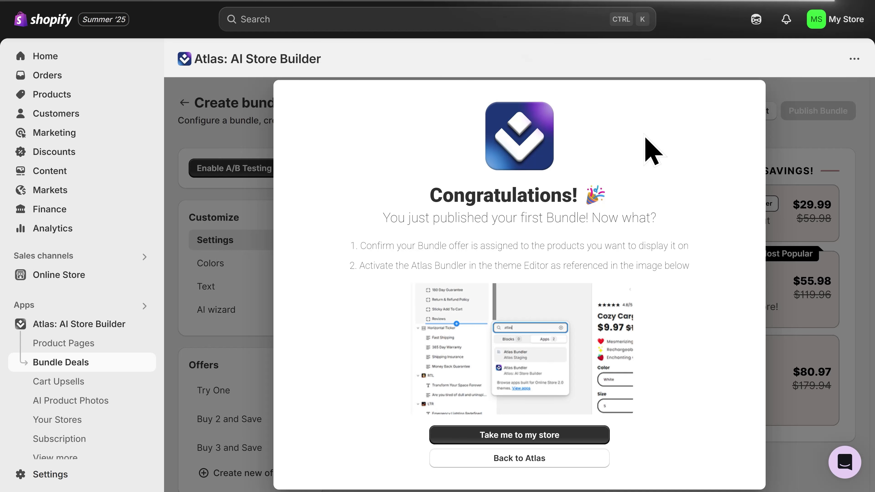
# Go to the store's themes, customize the Atlas Theme and open the 3-in-1-magnetic-charging-hub-kwp product template
pyautogui.click(517, 436)
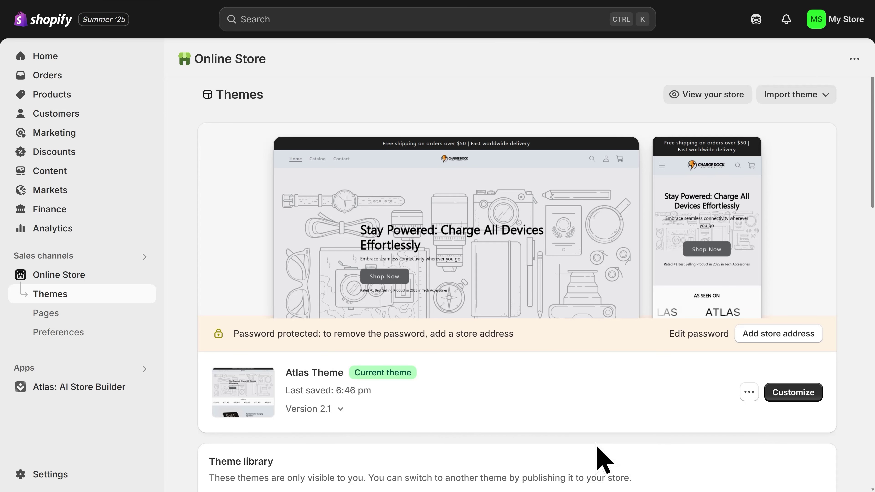
pyautogui.click(793, 396)
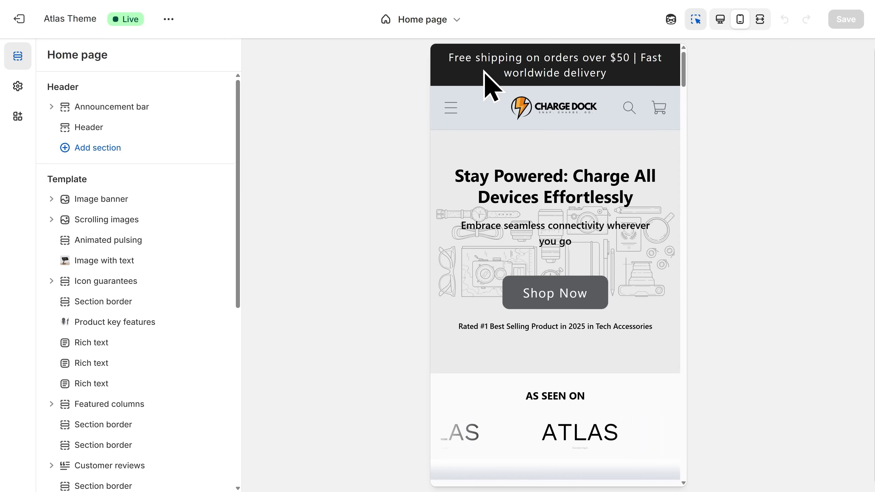
pyautogui.click(427, 21)
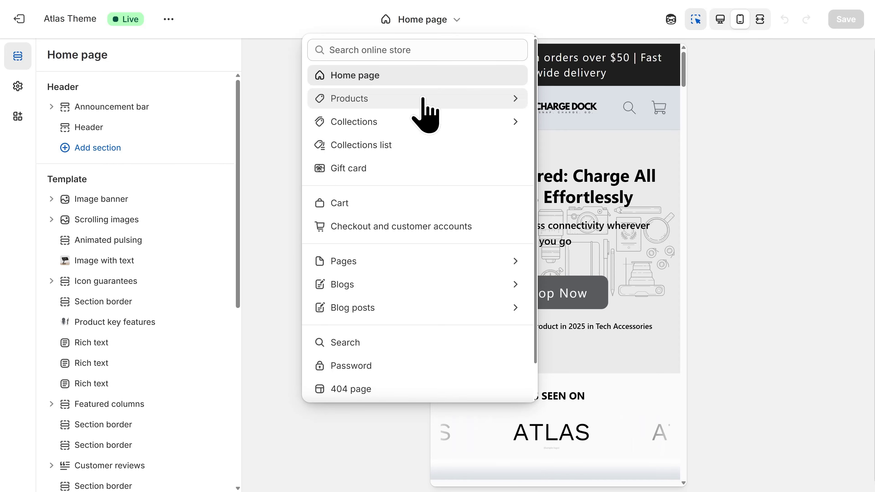
pyautogui.click(423, 99)
pyautogui.click(426, 121)
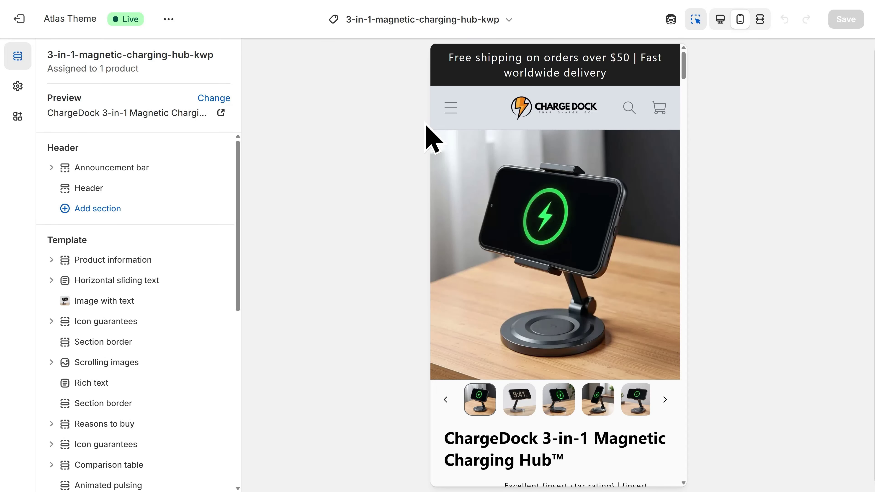
# Add the Atlas Bundler app block between the color options and the Add to cart button, and save the template
pyautogui.scroll(-4, 586, 203)
pyautogui.scroll(-10, 582, 196)
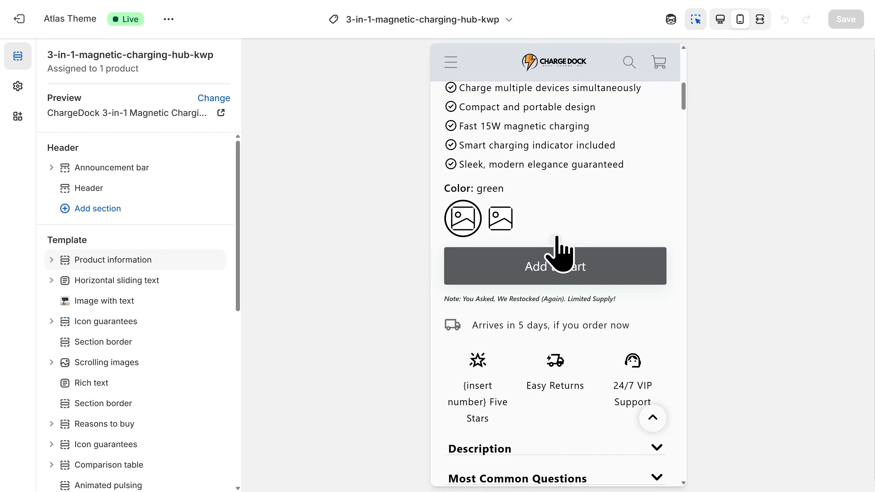
pyautogui.click(555, 240)
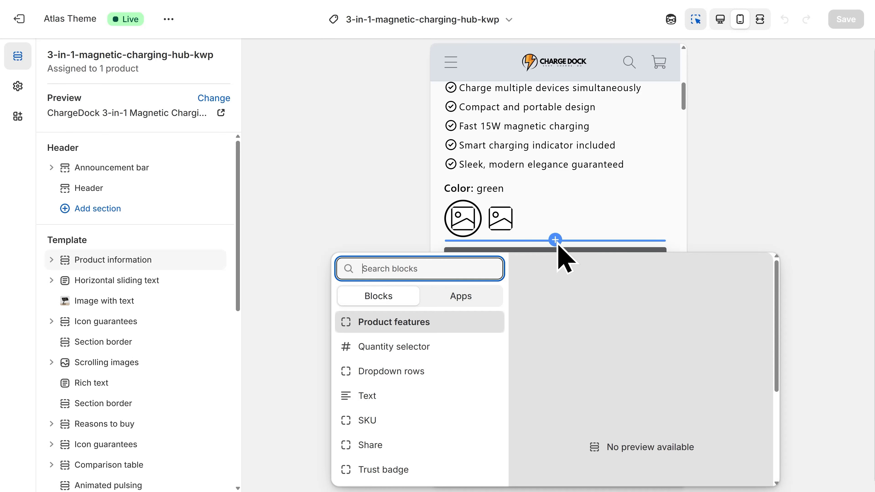
pyautogui.click(462, 302)
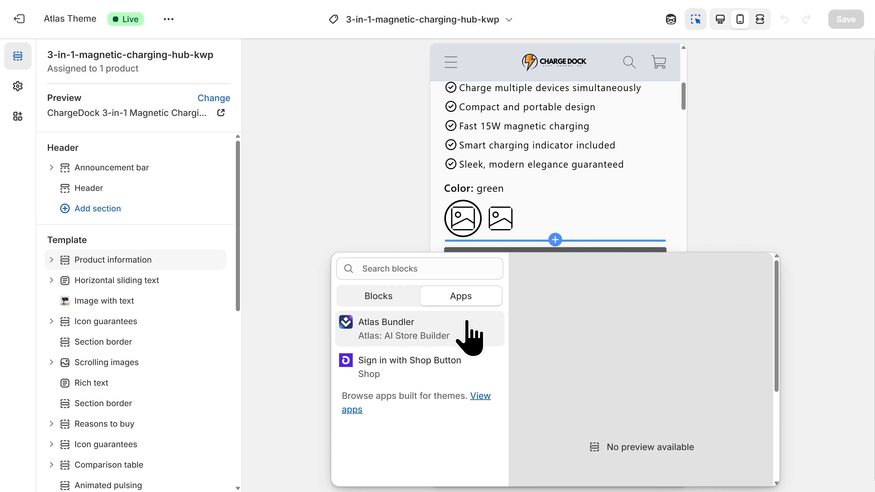
pyautogui.click(457, 346)
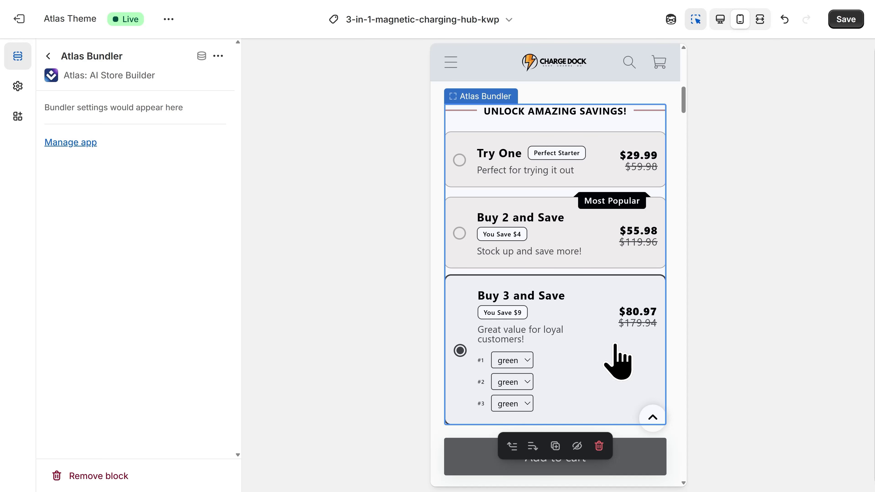
pyautogui.click(842, 21)
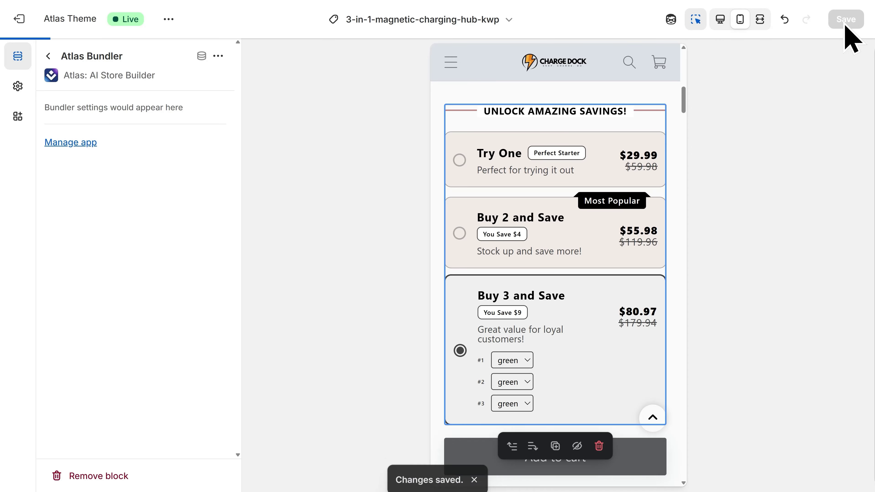
pyautogui.moveTo(683, 102); pyautogui.dragTo(686, 67)
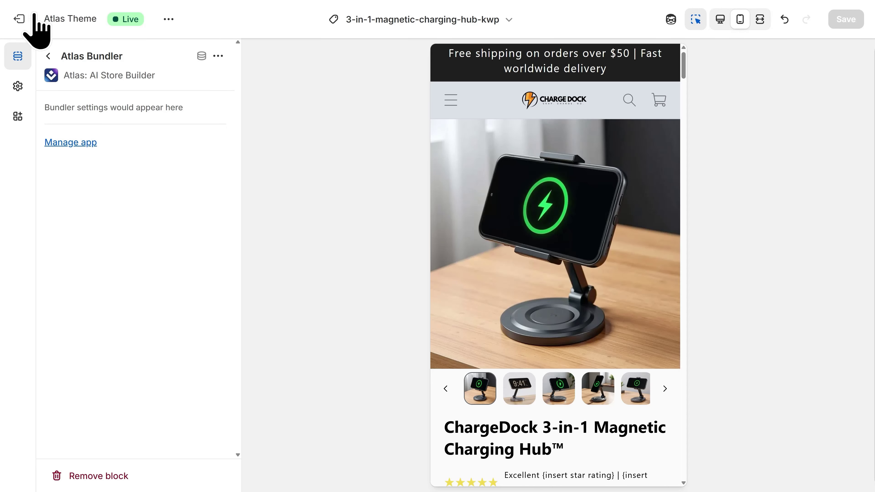
# Leave the theme editor, load the compatible themes in Atlas: AI Store Builder's Product Pages and generate a product page for Atlas Theme
pyautogui.click(21, 25)
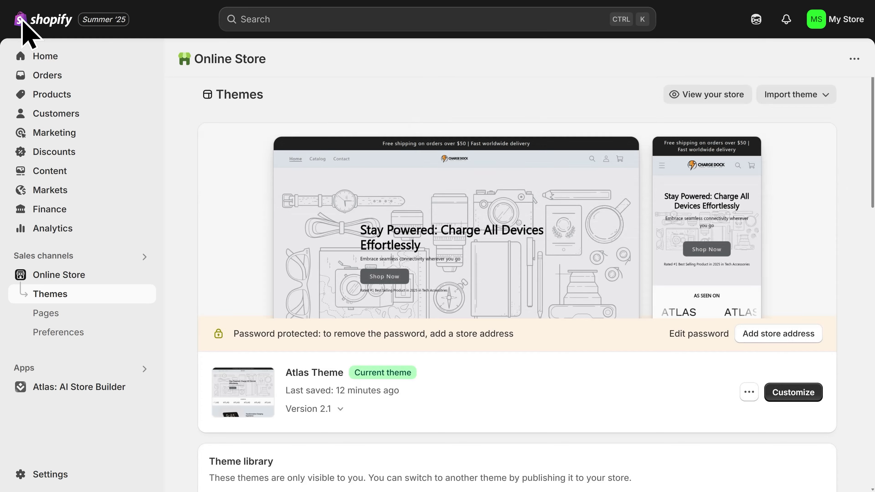
pyautogui.click(96, 387)
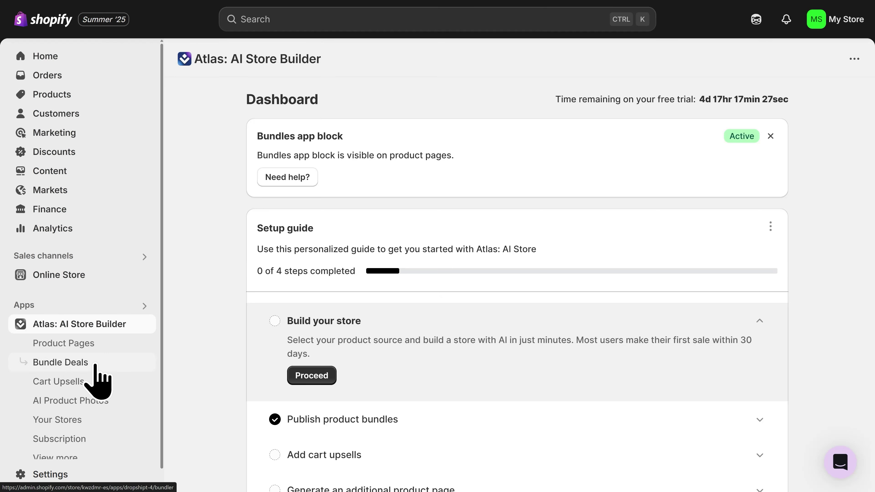
pyautogui.click(102, 349)
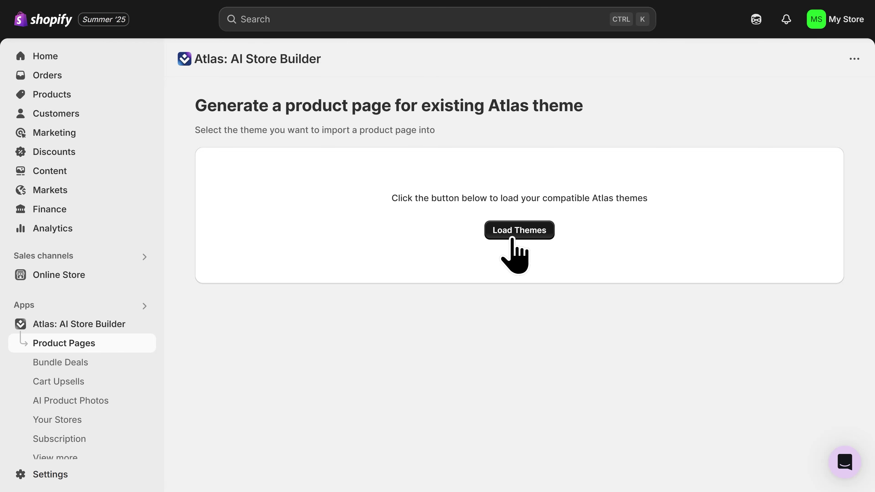
pyautogui.click(512, 239)
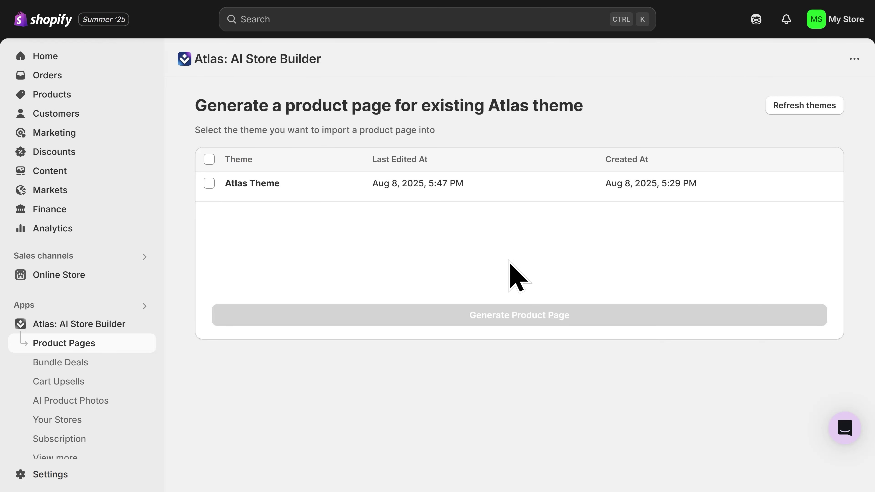
pyautogui.click(209, 184)
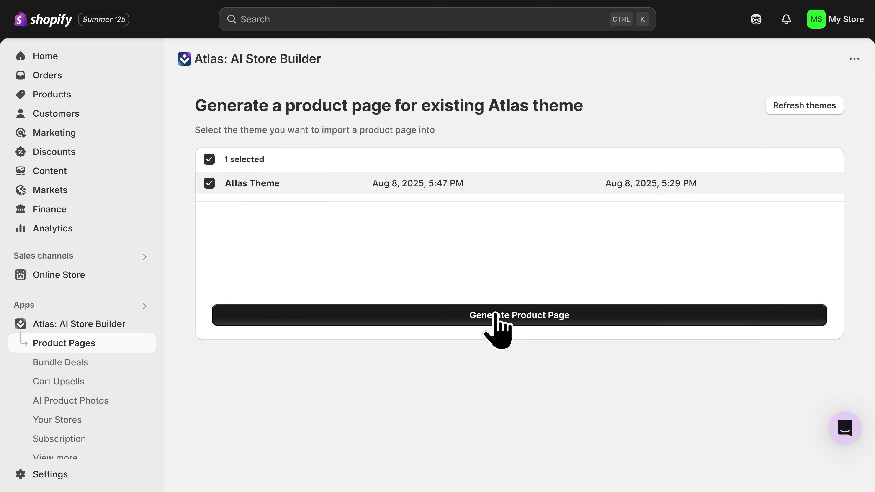
pyautogui.click(523, 324)
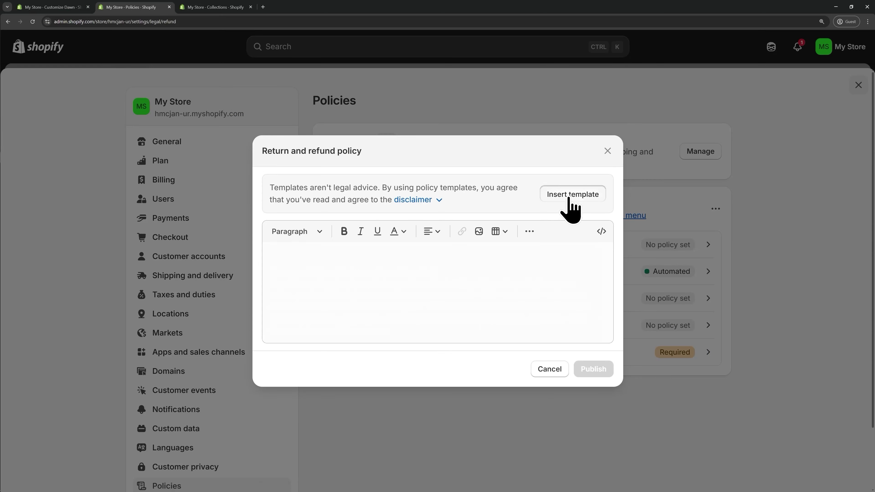
# Insert the template text into the store's return and refund policy
pyautogui.click(569, 195)
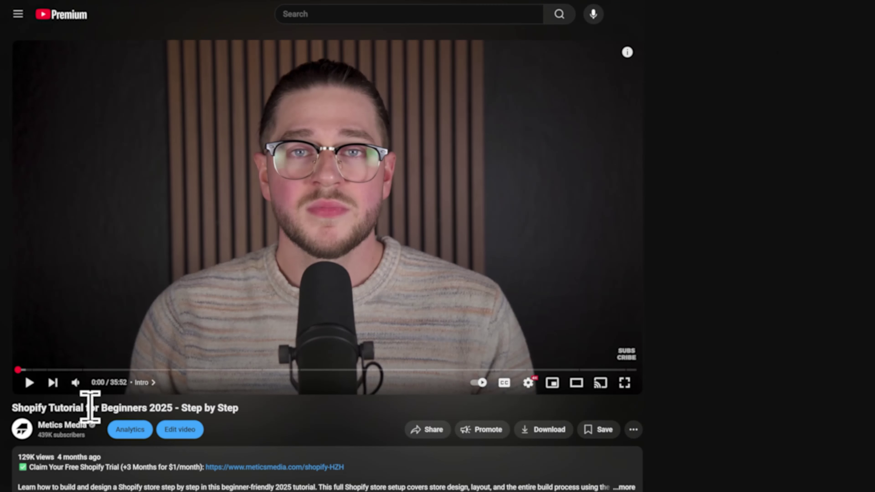
# Play the YouTube video "Shopify Tutorial for Beginners 2025 - Step by Step"
pyautogui.click(29, 383)
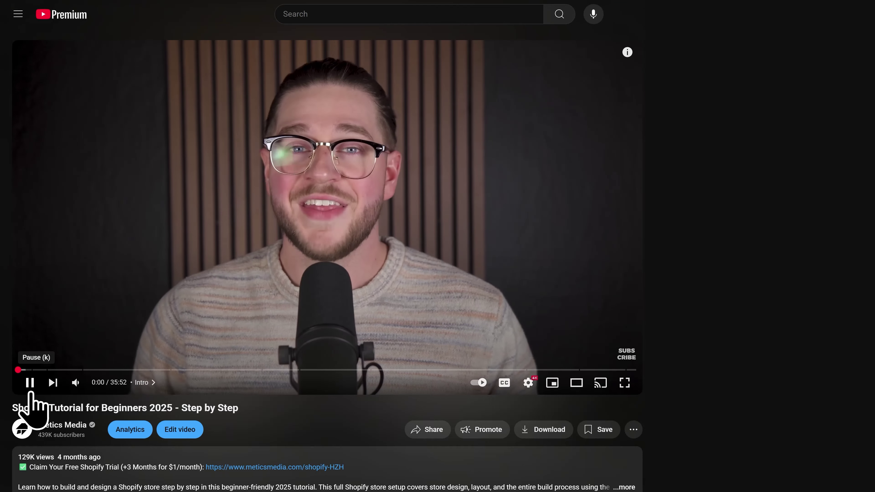